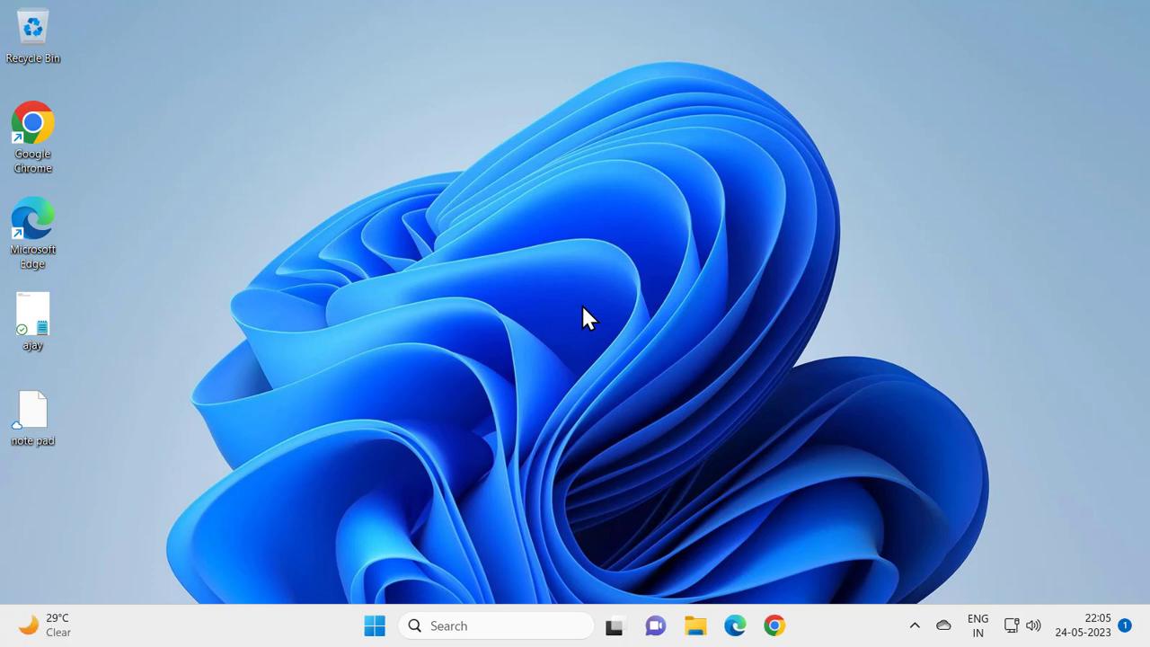
Search for regedit, run Registry Editor as administrator and allow it to make changes to the device.
left_click(499, 625)
type("regedit")
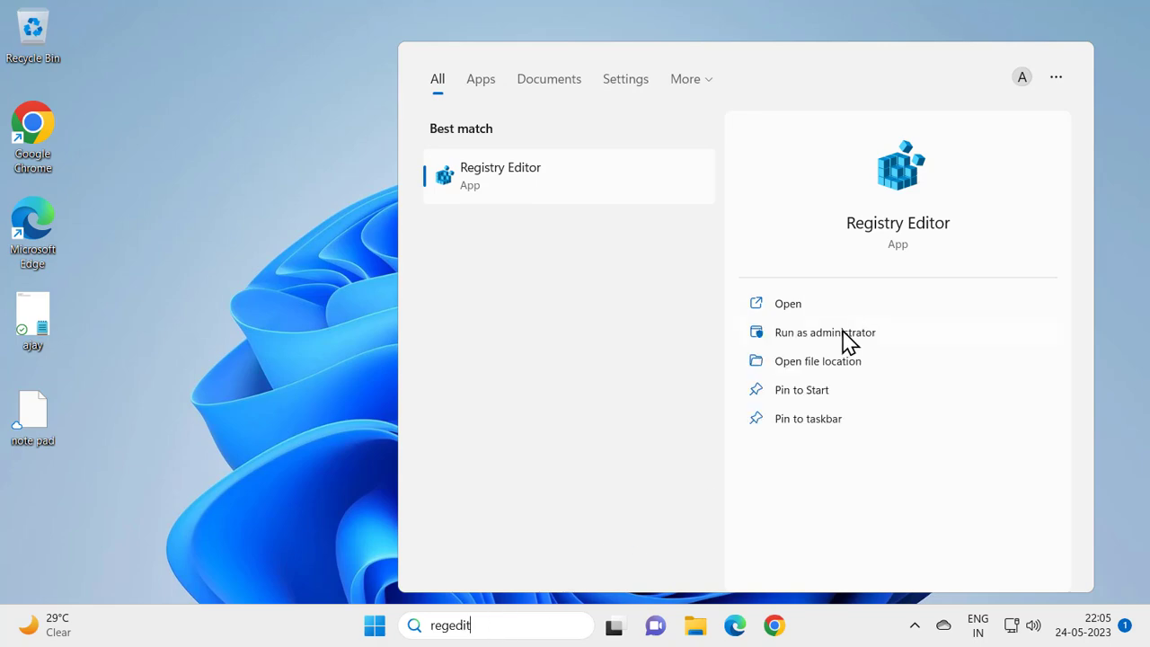
left_click(845, 333)
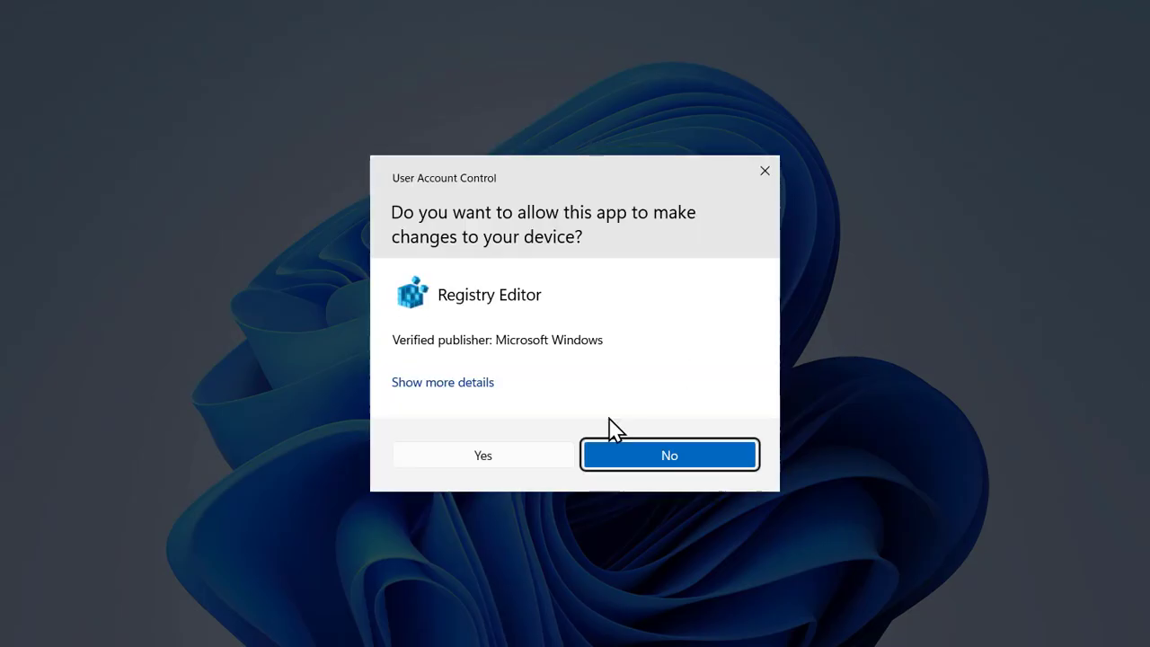
left_click(519, 454)
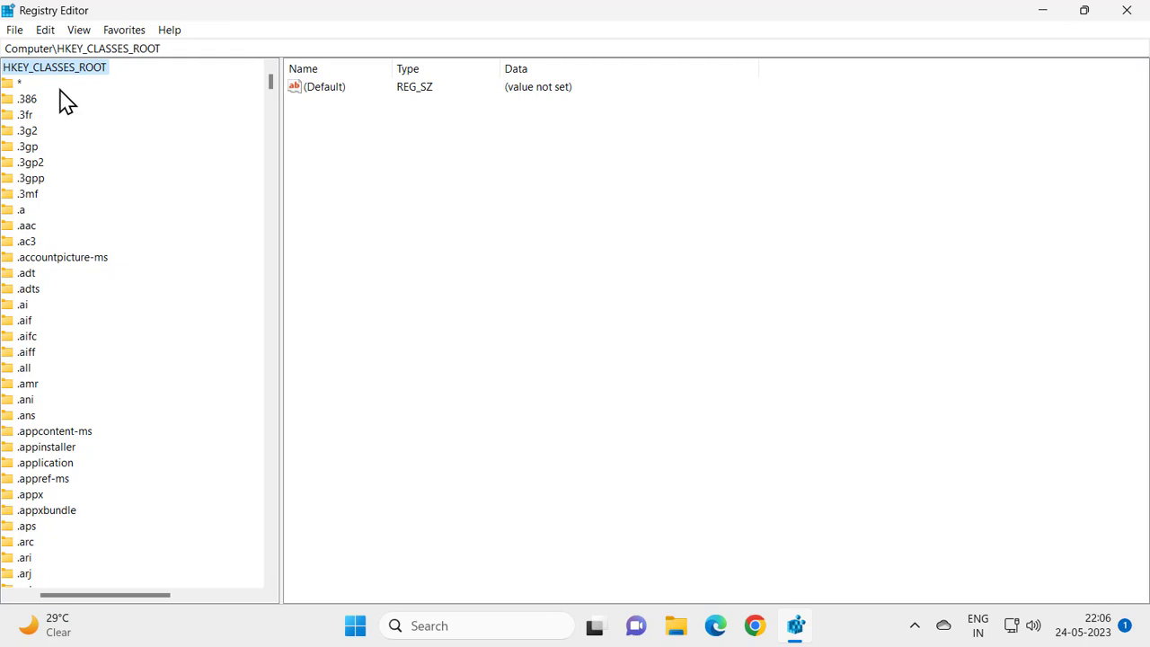
Collapse the HKEY_CLASSES_ROOT branch and expand HKEY_LOCAL_MACHINE down to the SYSTEM key's subkeys.
double_click(33, 69)
left_click(32, 69)
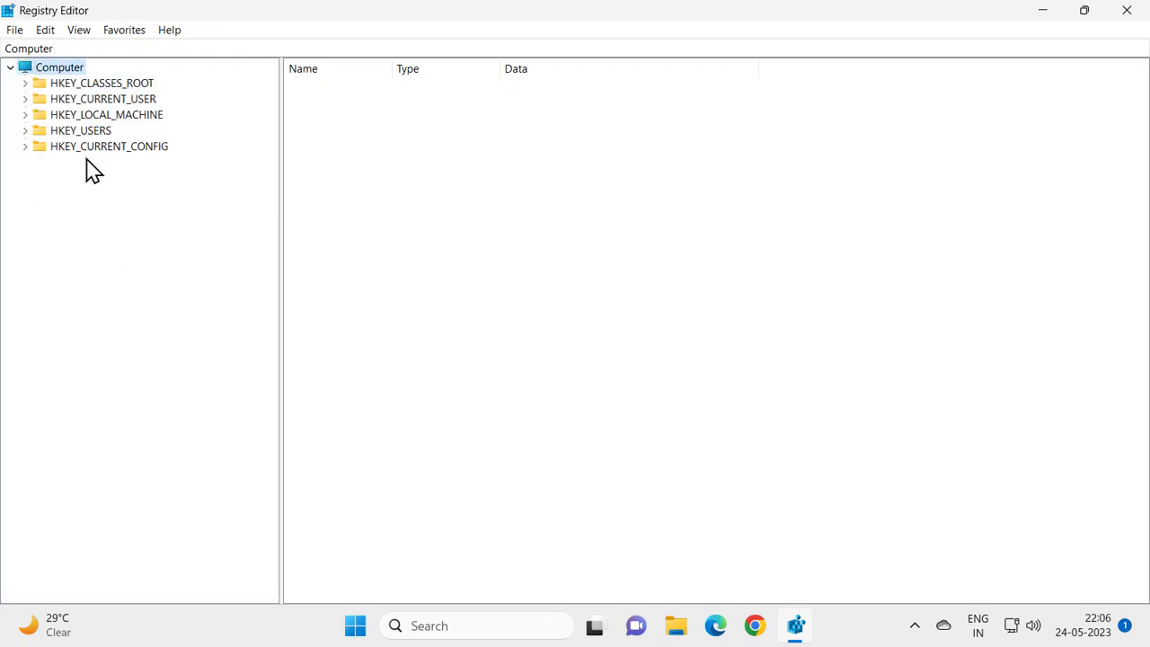
left_click(91, 115)
left_click(26, 115)
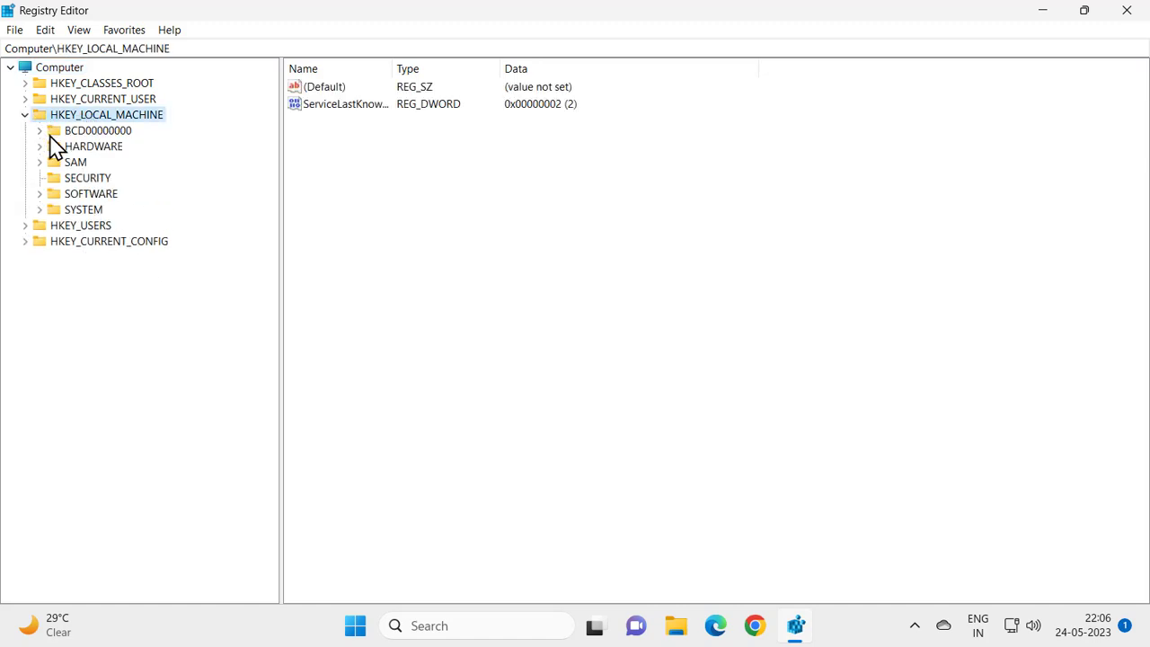
left_click(54, 210)
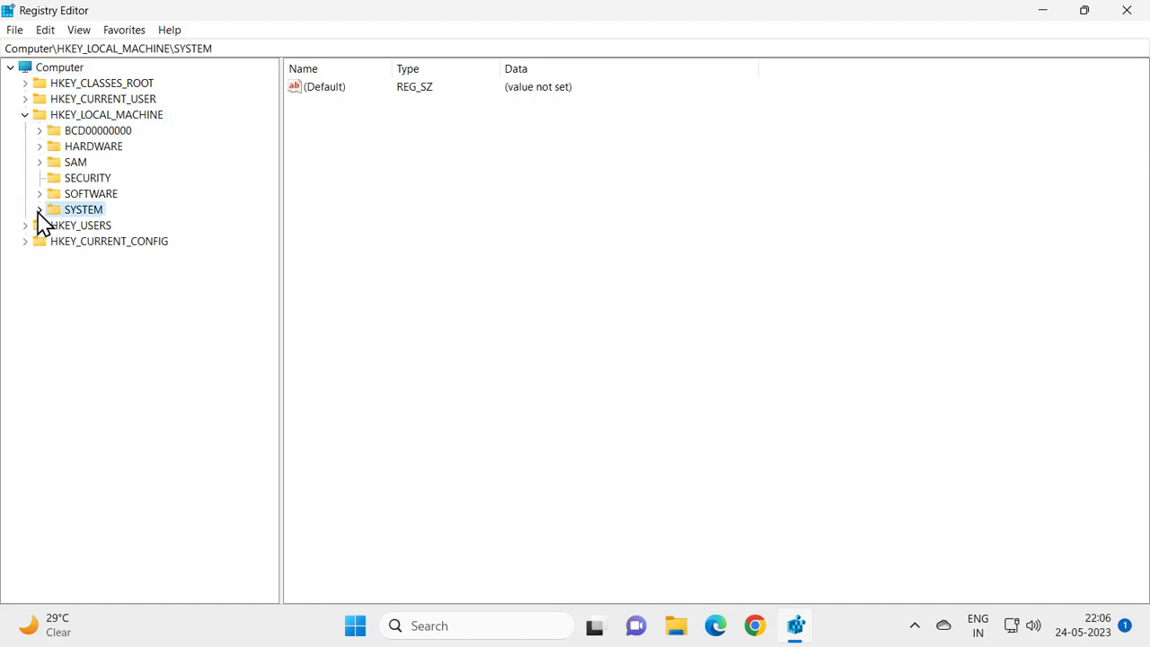
left_click(39, 211)
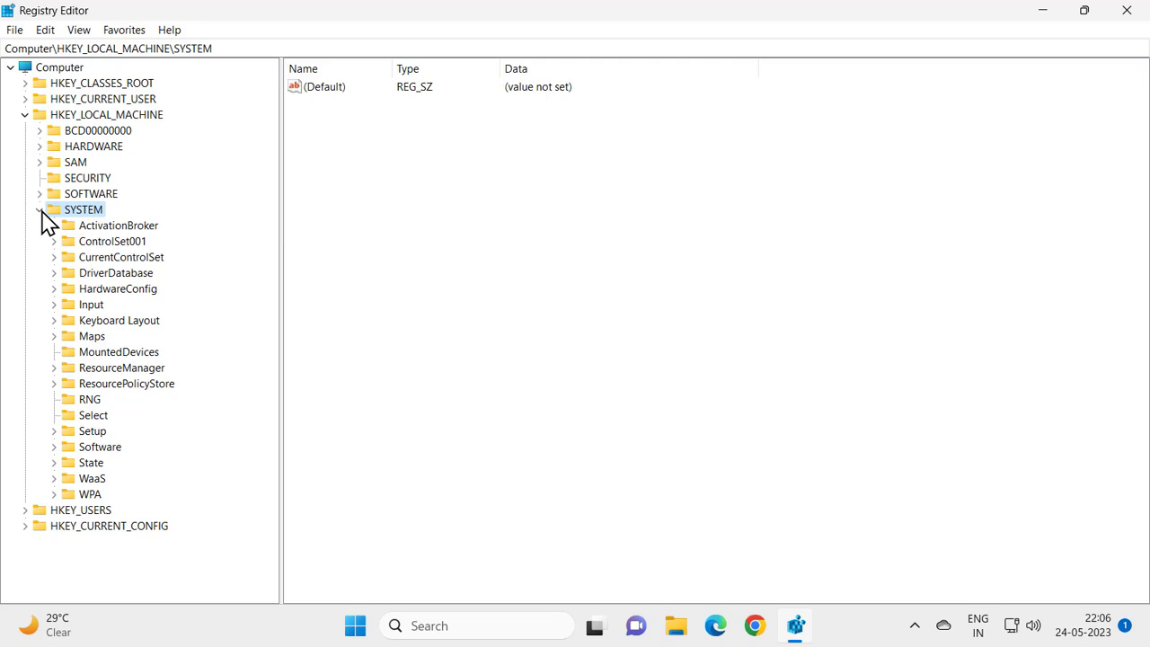
Expand CurrentControlSet under SYSTEM and show the subkeys of its Control key.
left_click(94, 259)
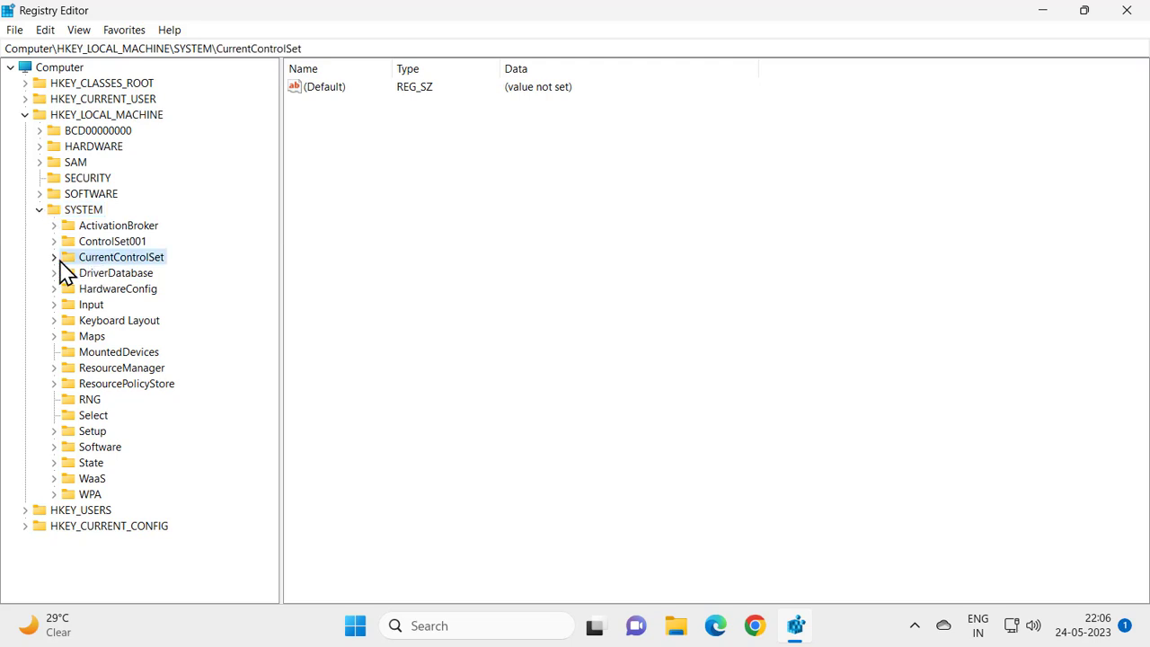
left_click(56, 258)
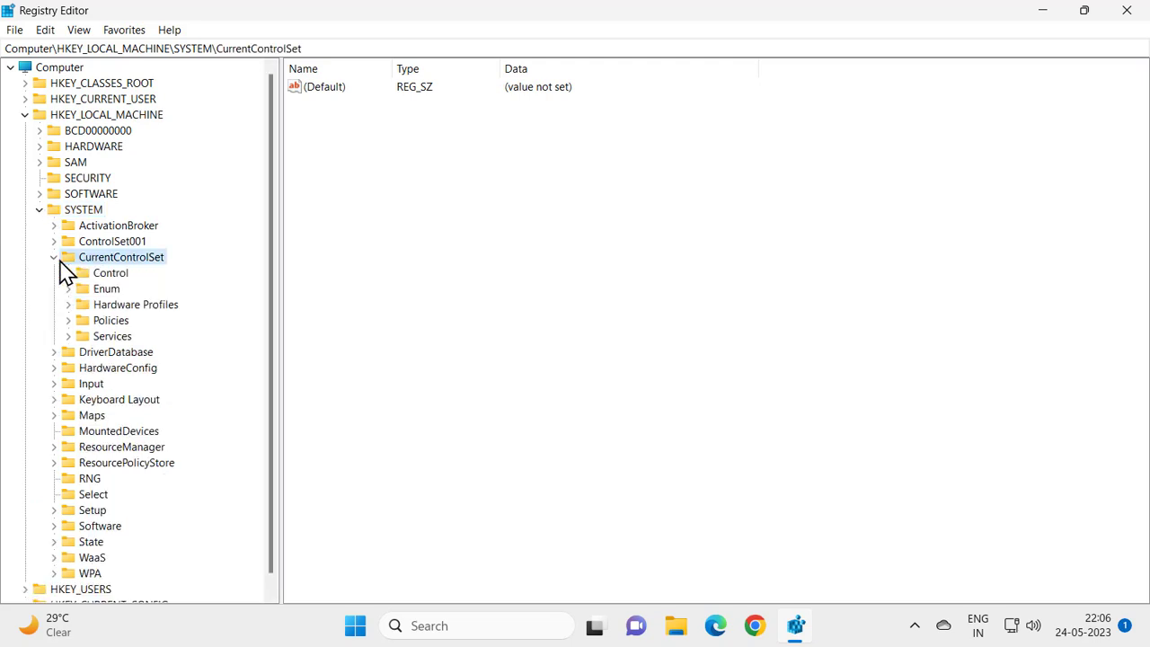
left_click(106, 275)
left_click(69, 274)
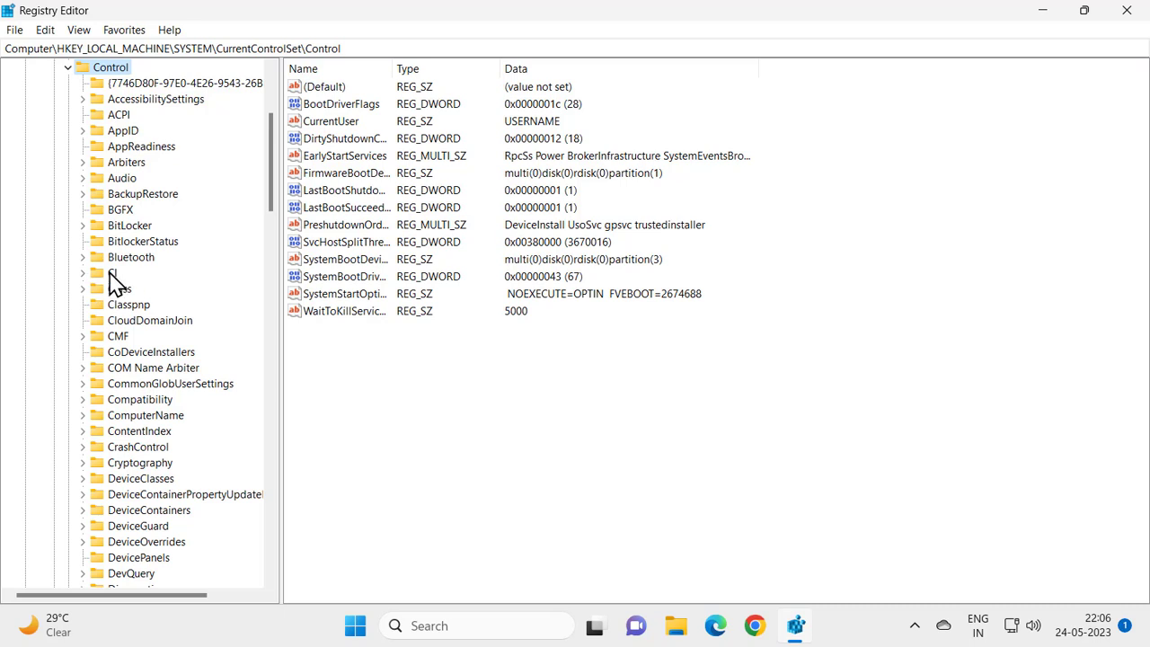
Find the WMI key among the Control subkeys and expand it.
left_click(112, 274)
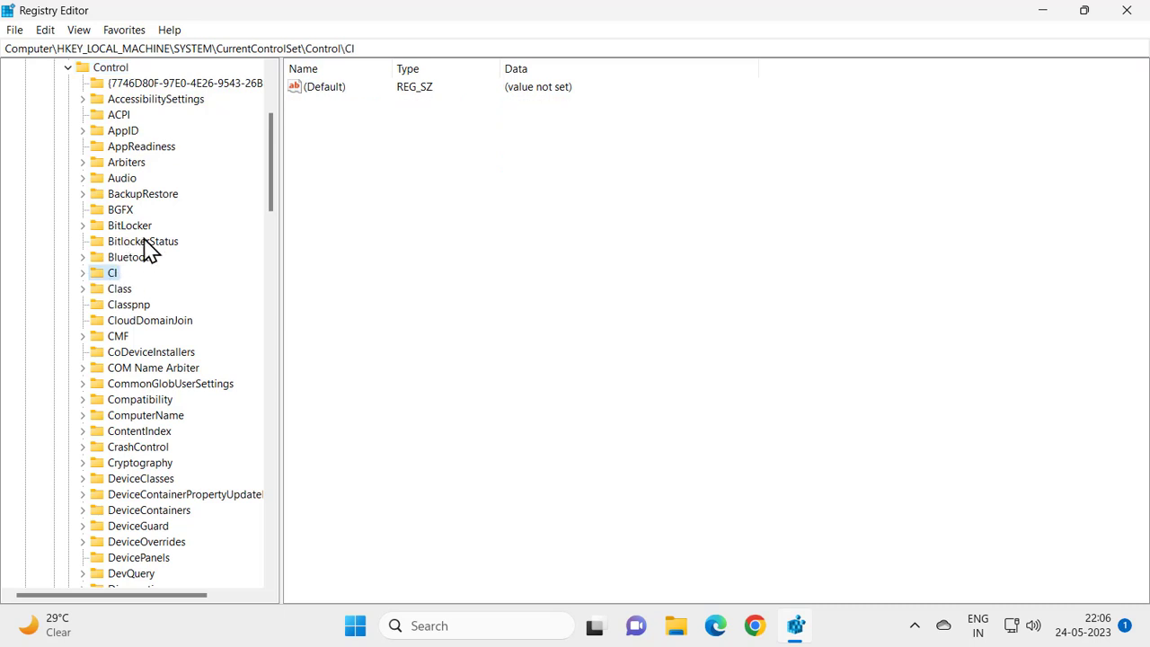
key("w")
key("w")
key("w")
key("w")
key("w")
key("w")
key("w")
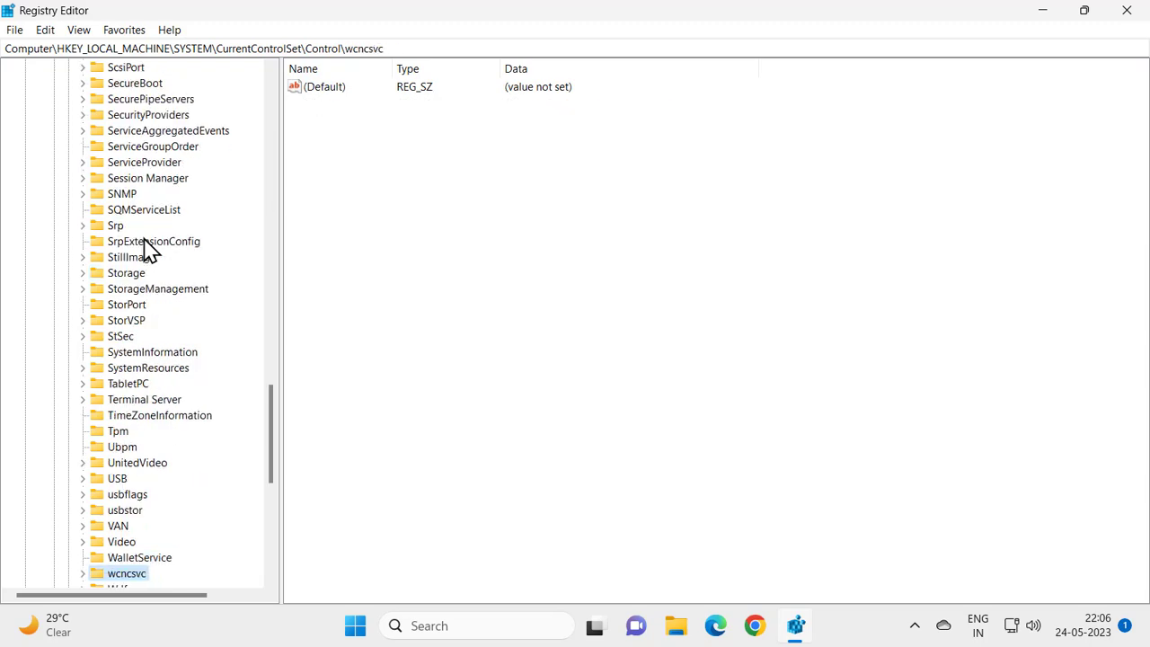
key("w")
key("w")
key("w")
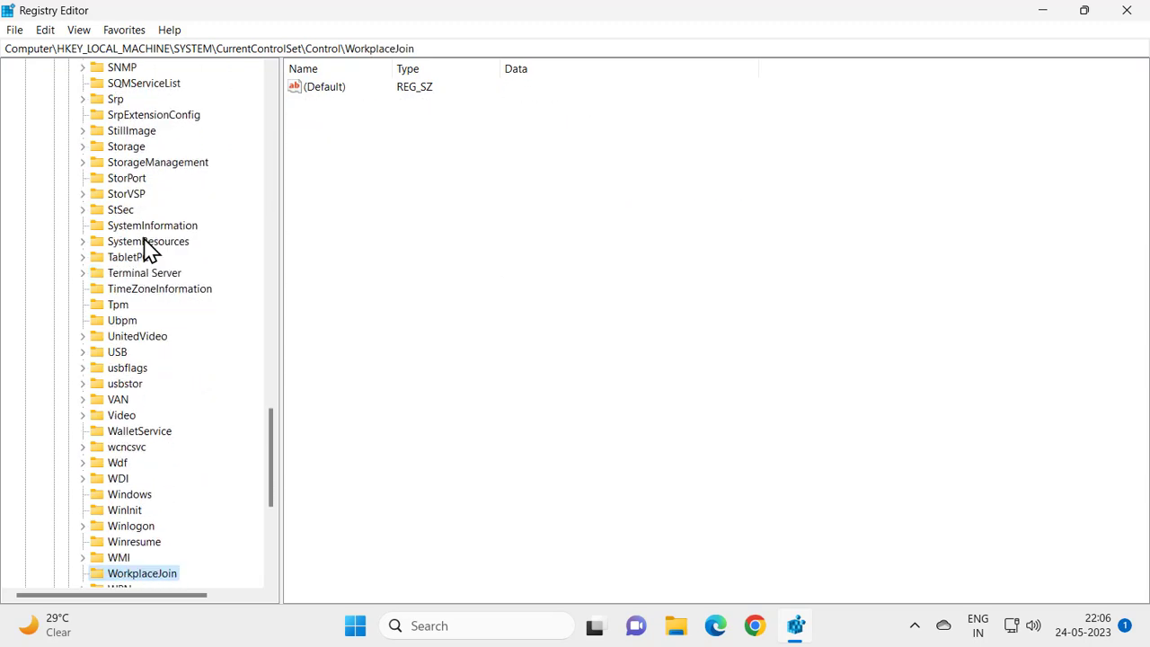
left_click(105, 543)
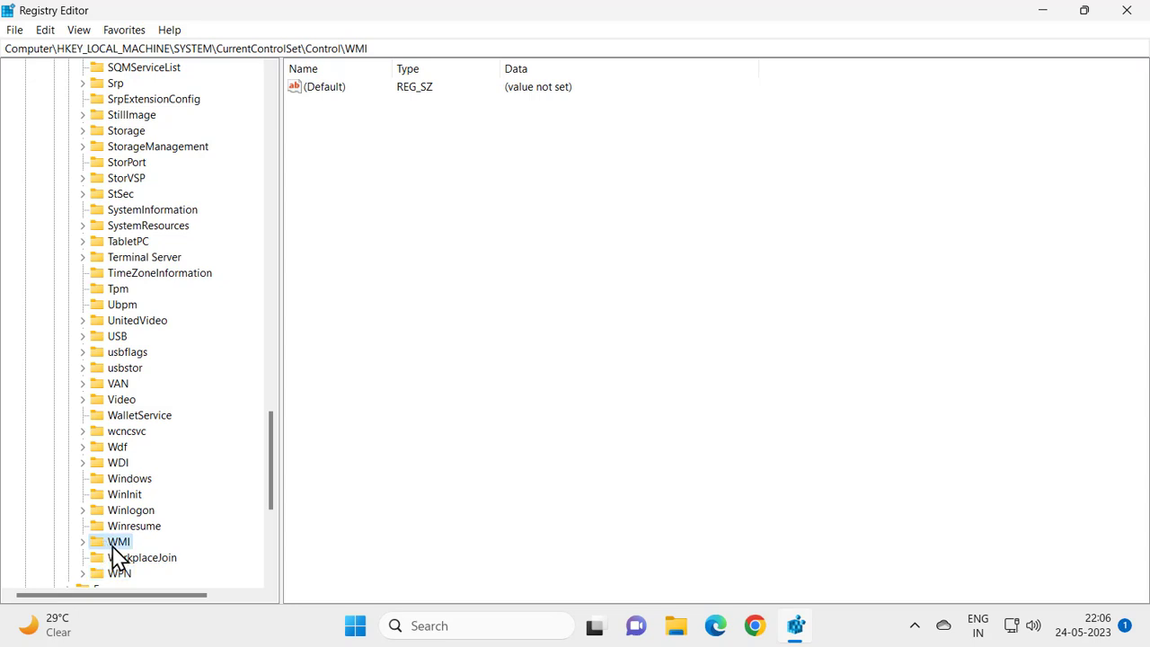
left_click(83, 542)
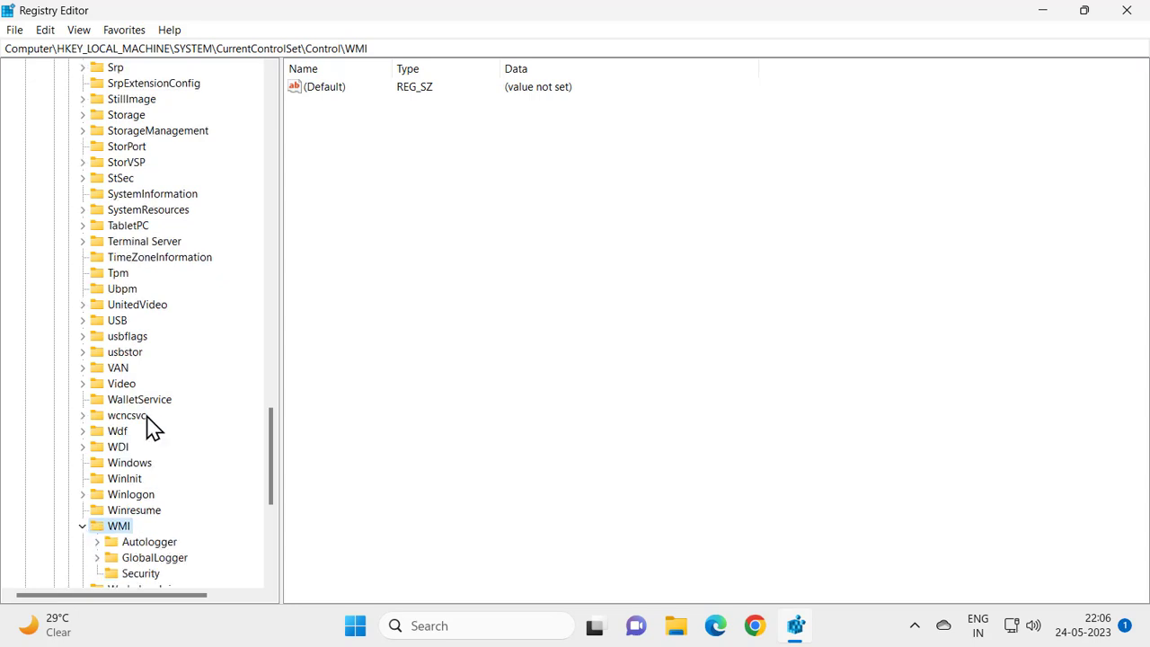
Expand the Autologger key under WMI and show the subkeys of EventLog-System.
scroll(149, 429, "down", 4)
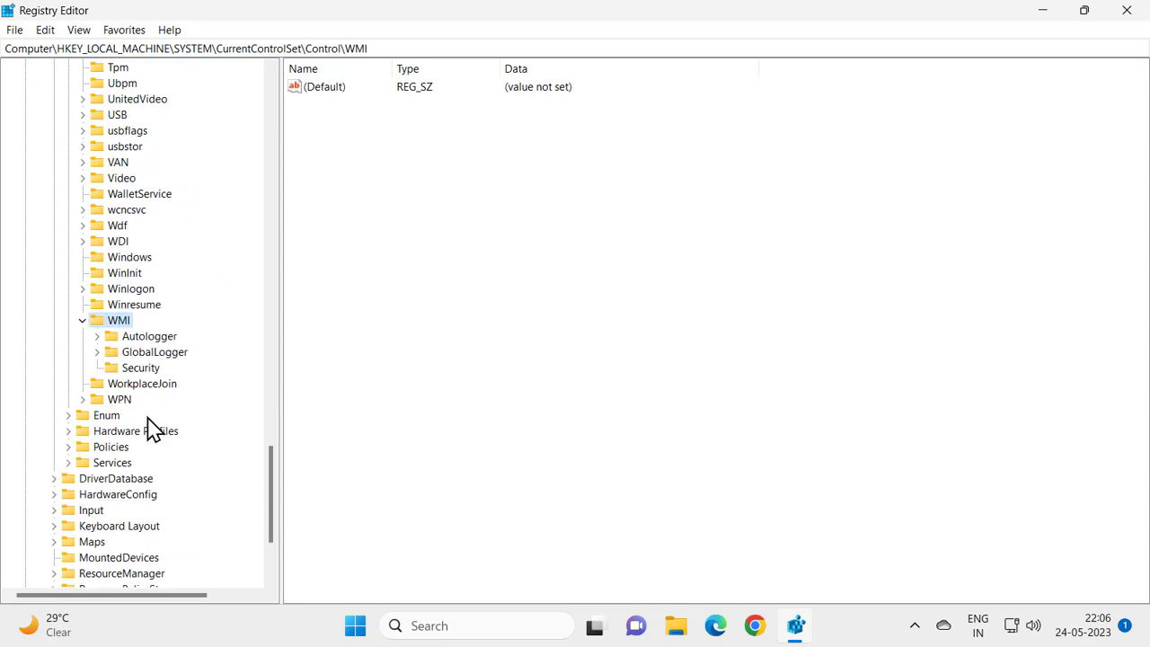
left_click(146, 343)
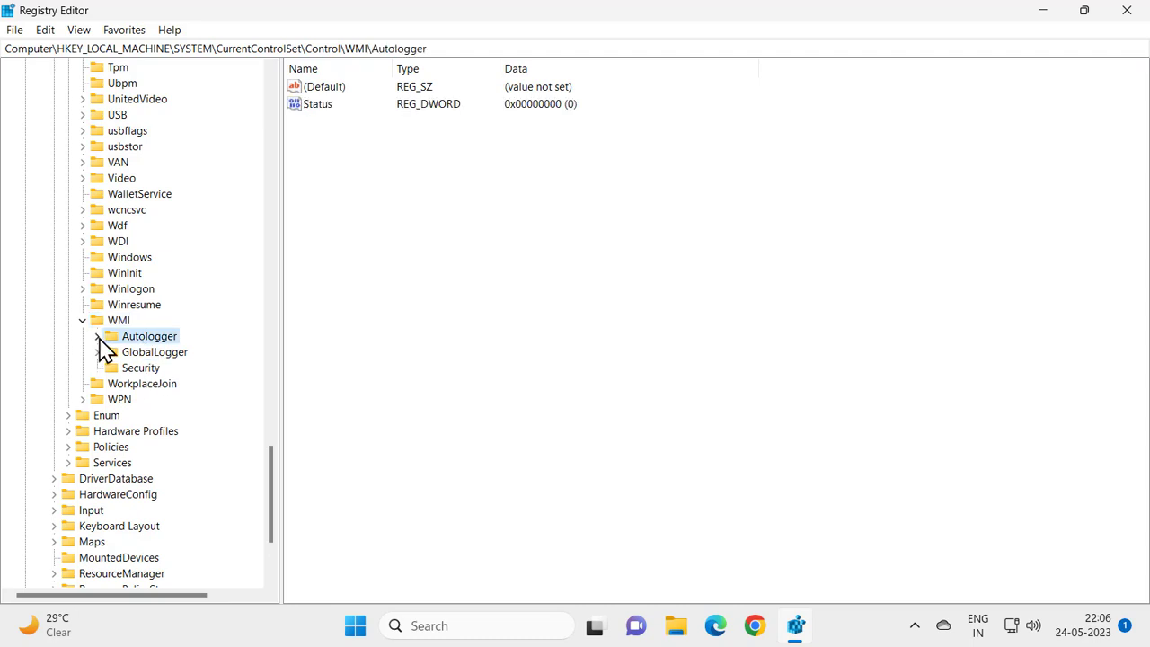
left_click(98, 337)
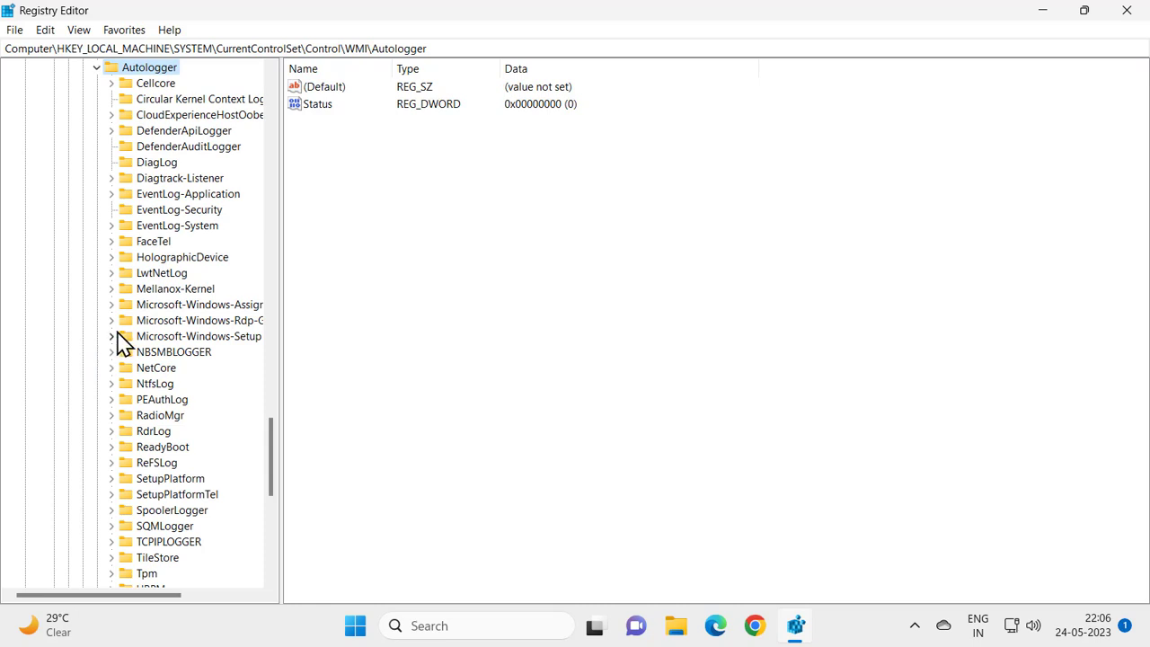
left_click(164, 228)
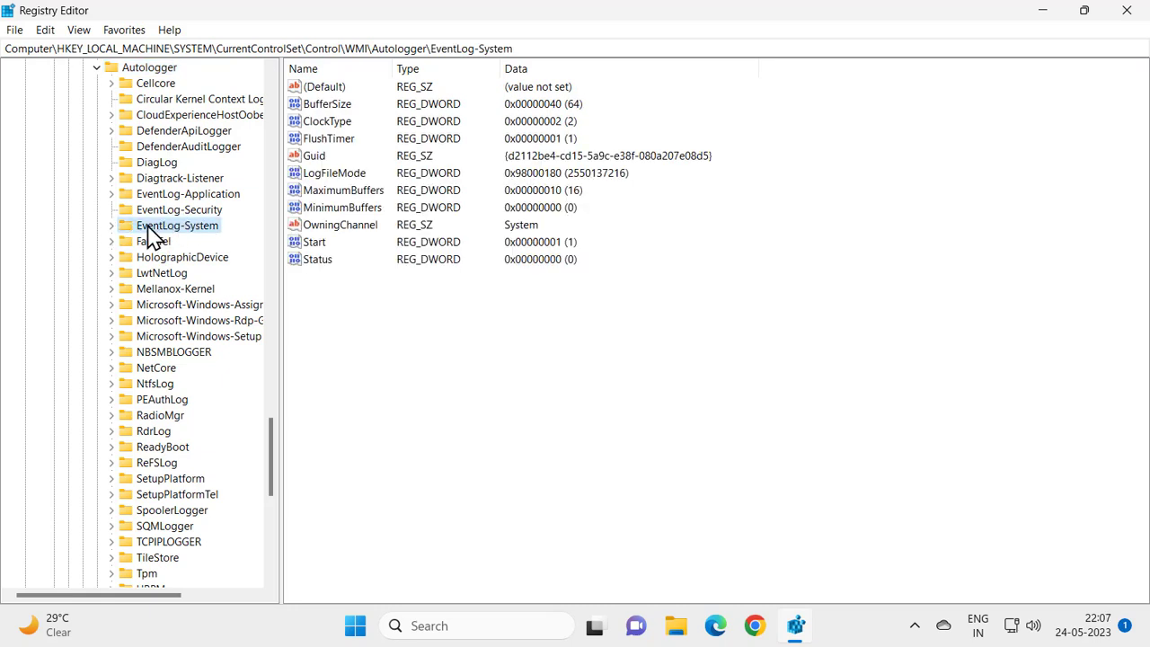
left_click(111, 227)
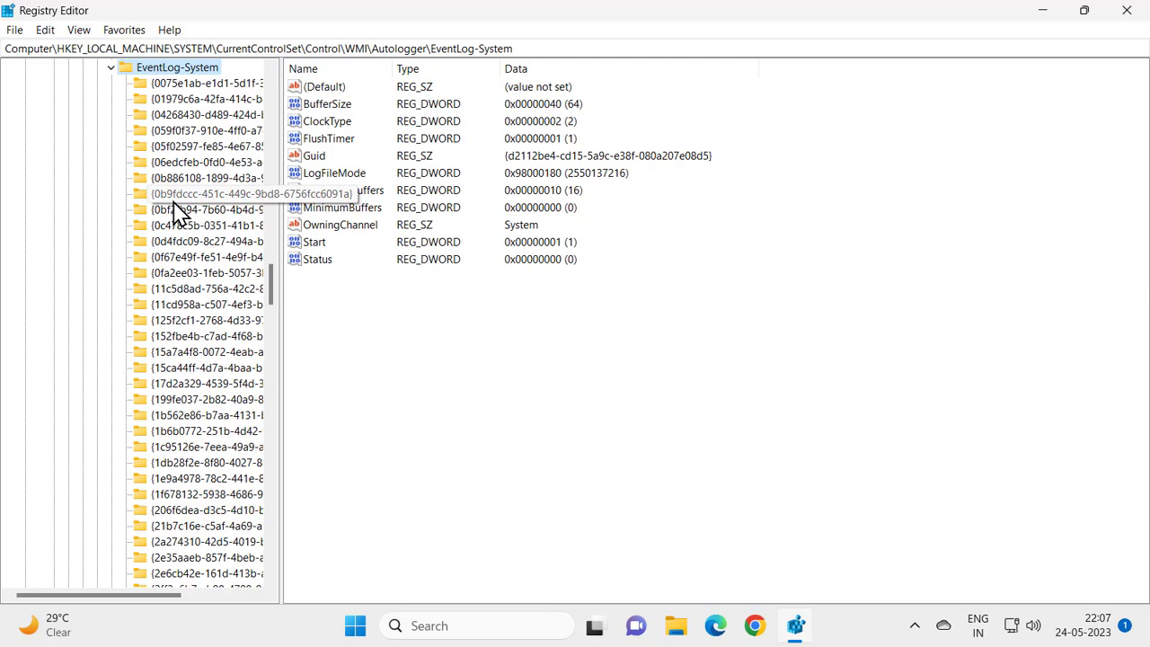
Open the subkey {b675ec37-bdb6-4648-bc92-f3fdc74d3ca2} under EventLog-System and highlight its full registry path.
scroll(175, 274, "down", 13)
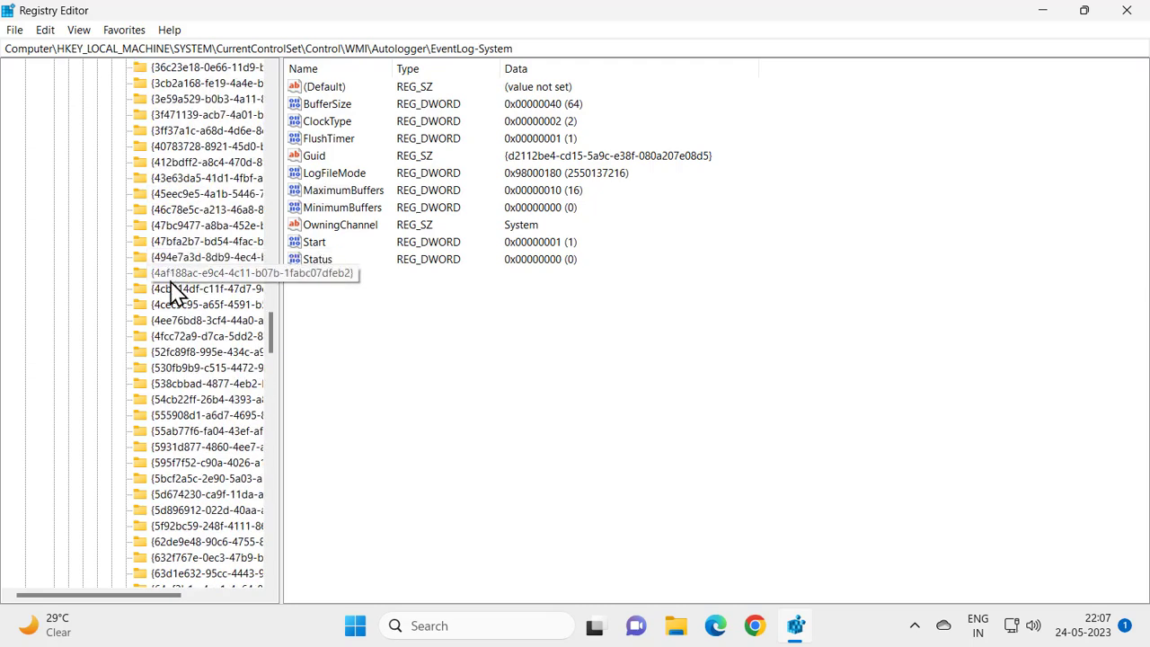
scroll(162, 350, "down", 18)
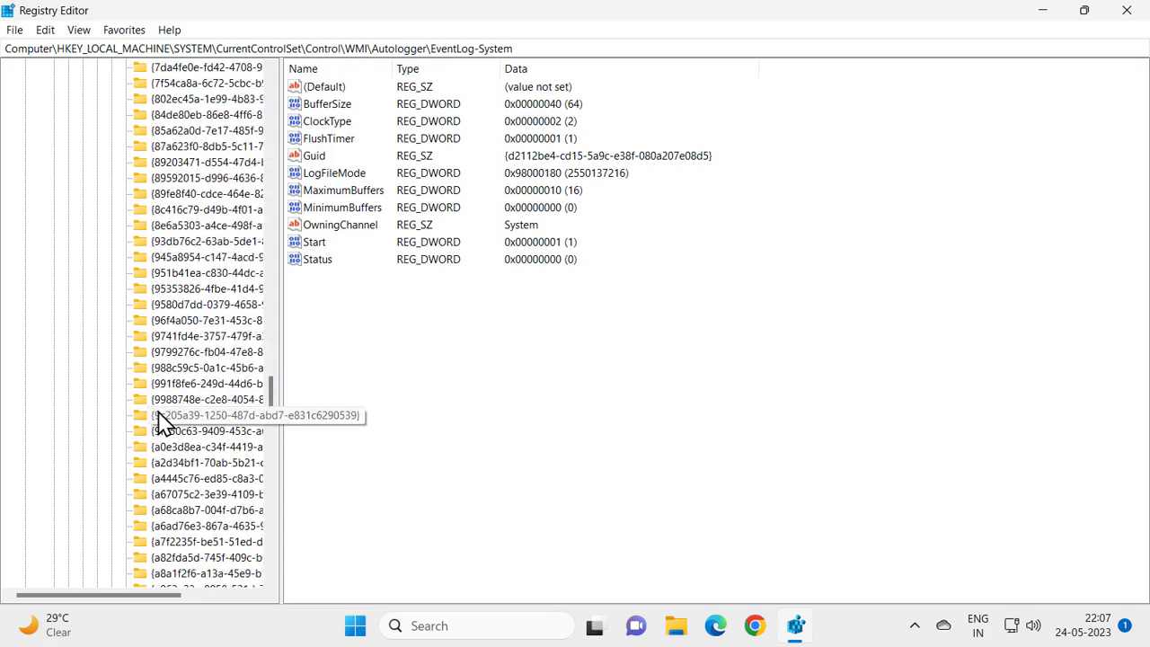
scroll(162, 418, "down", 15)
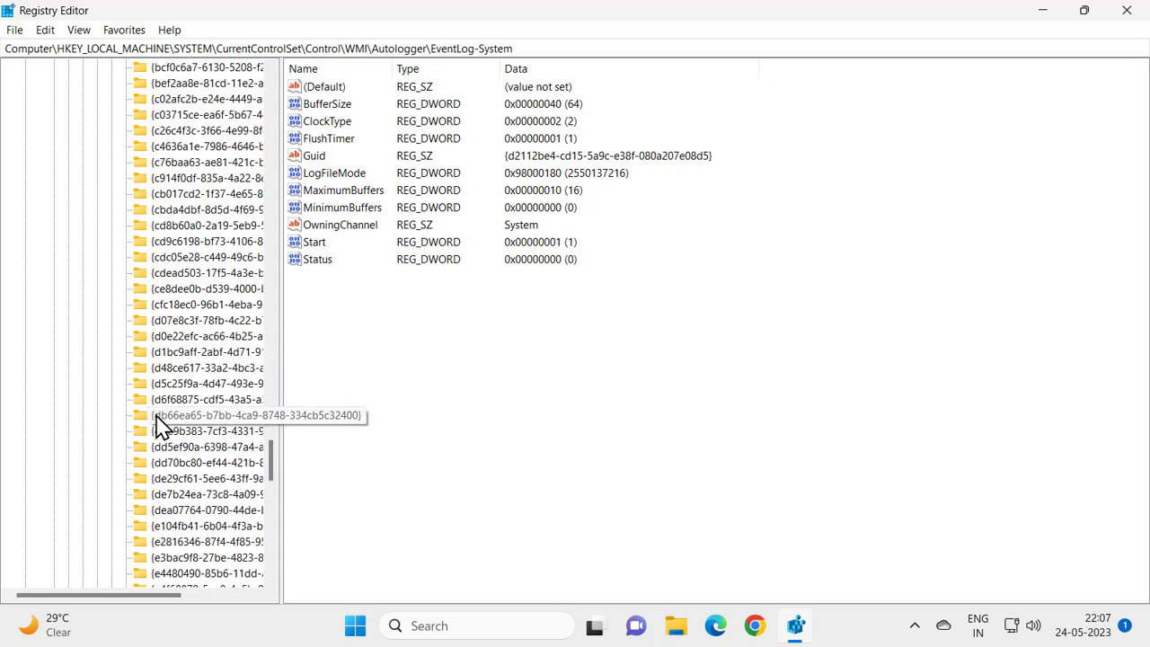
scroll(162, 393, "down", 15)
scroll(159, 334, "up", 15)
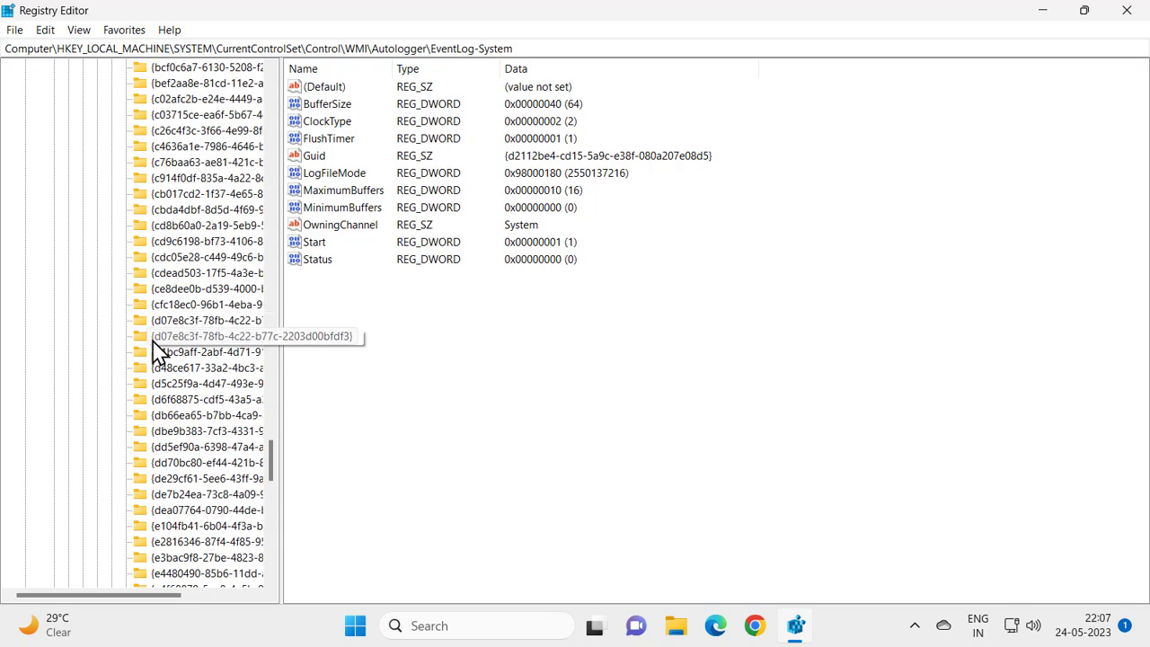
scroll(180, 431, "up", 9)
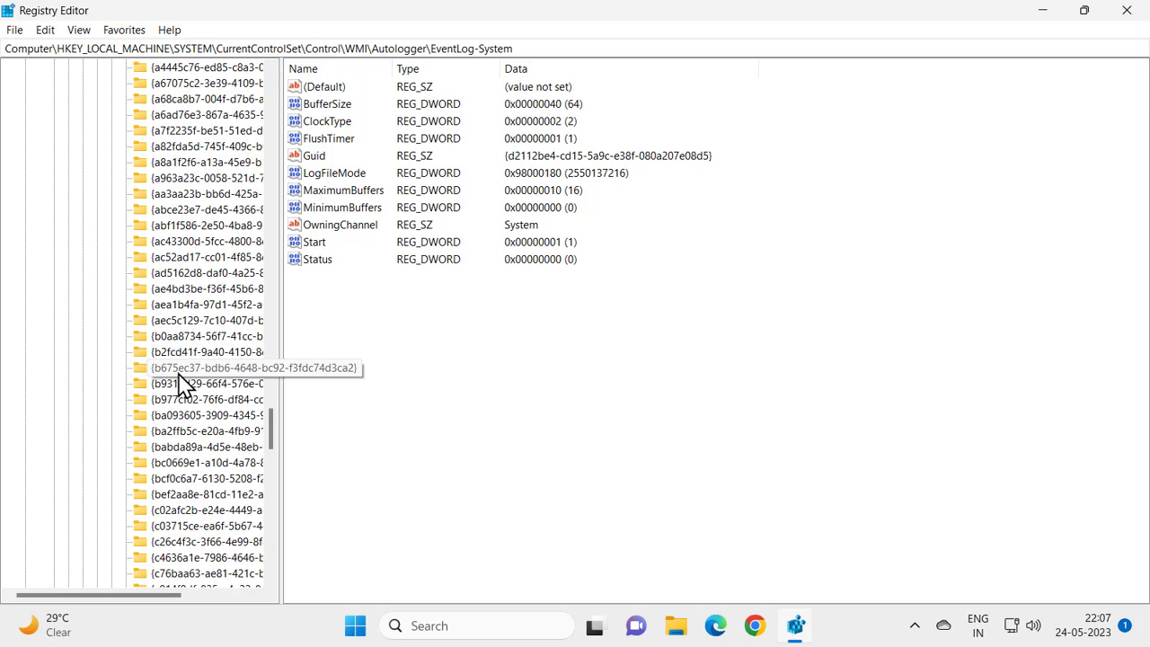
left_click(155, 373)
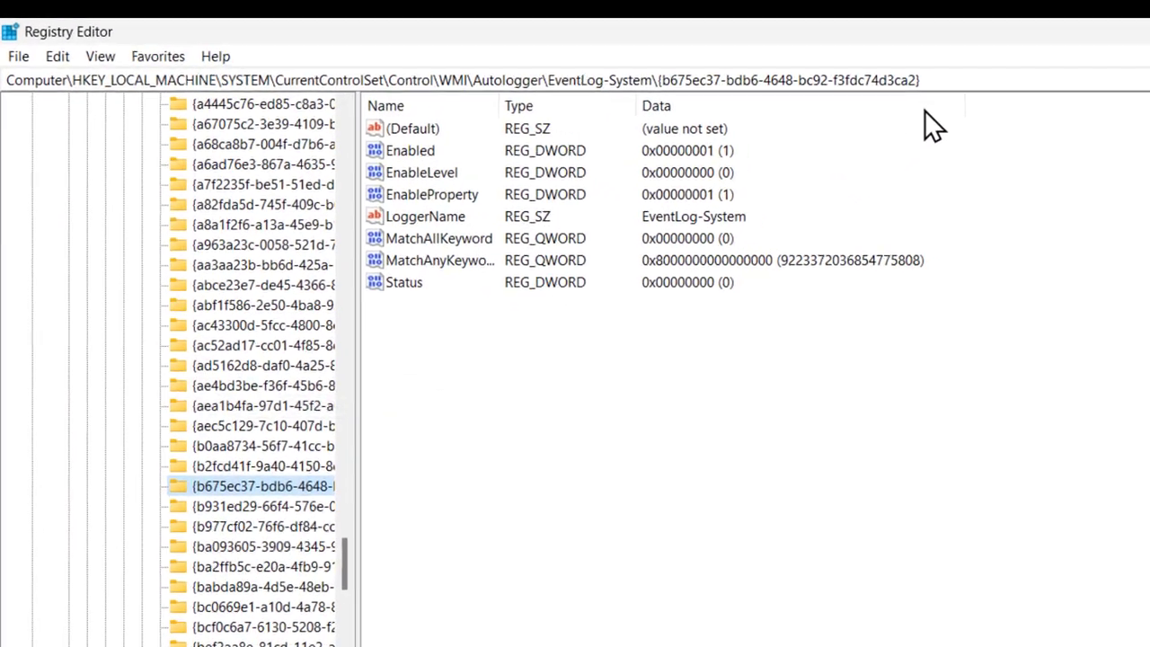
left_click_drag(987, 85, 5, 86)
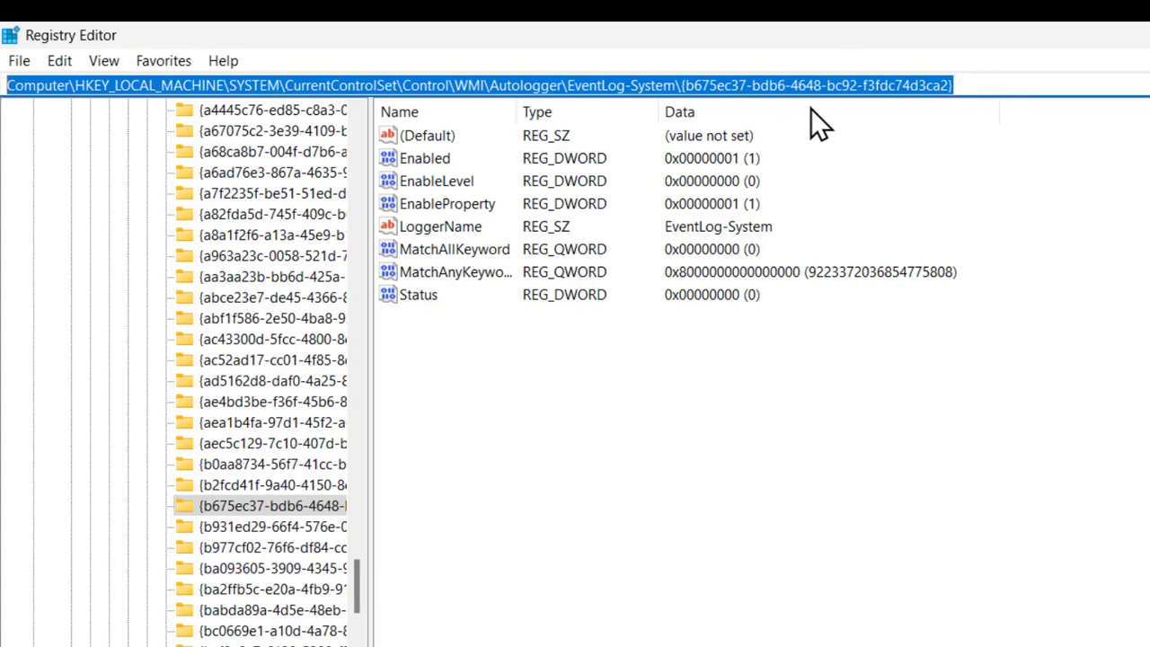
left_click(592, 426)
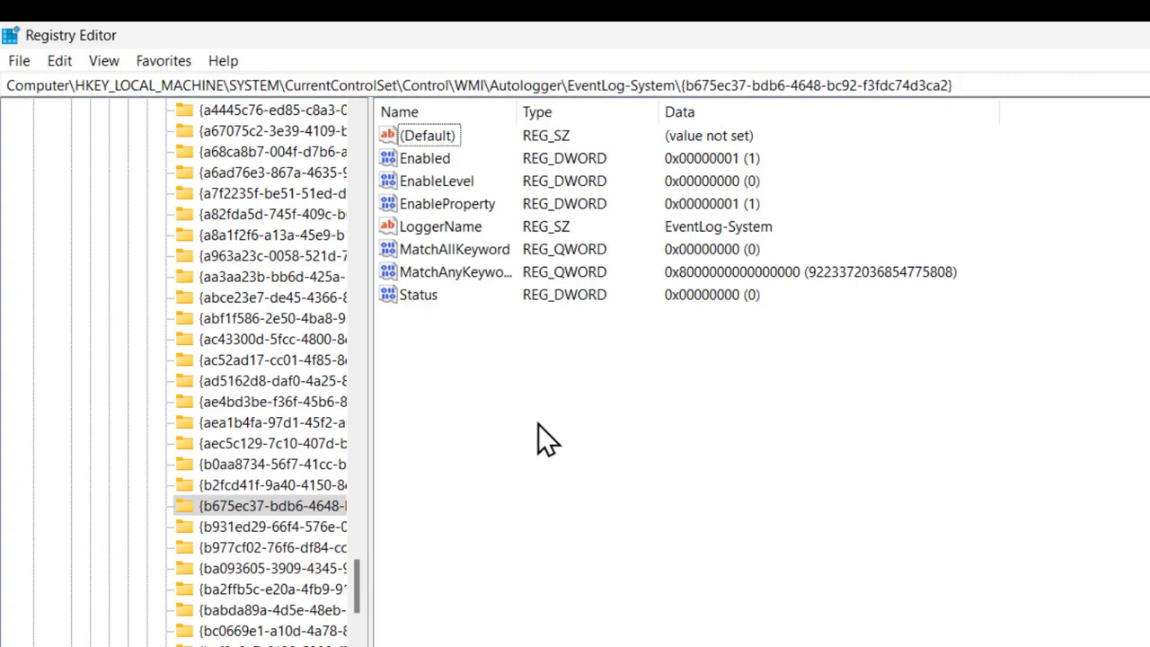
Set the value data of both Enabled and EnableProperty to 0 in the {b675ec37-bdb6-4648-bc92-f3fdc74d3ca2} subkey.
double_click(404, 159)
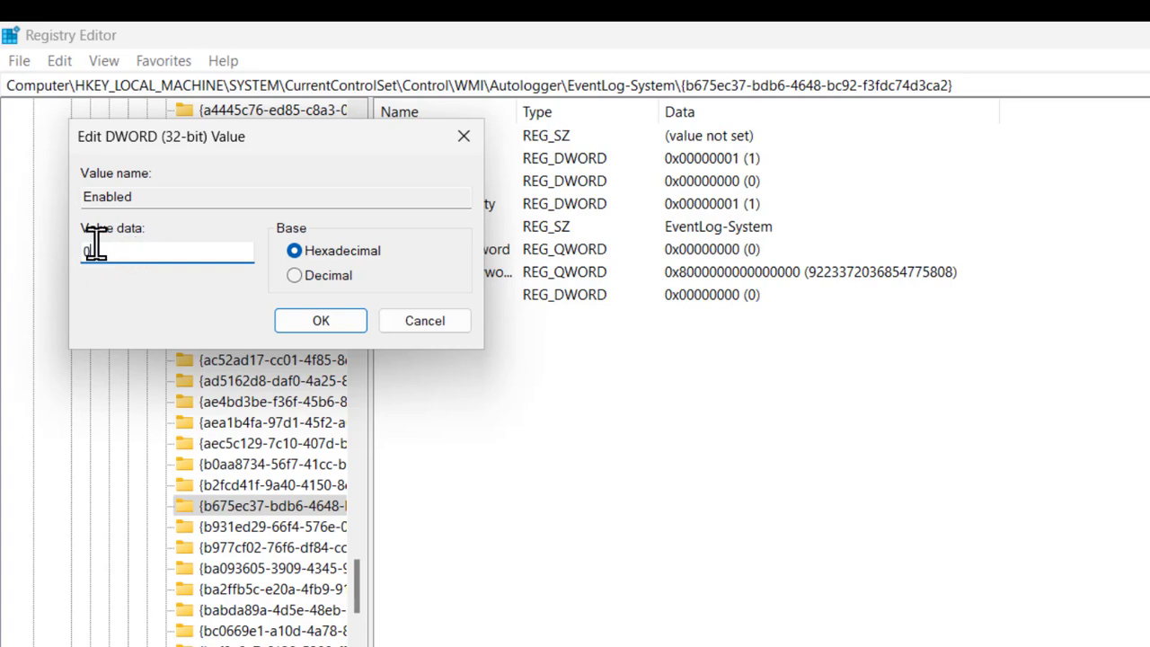
left_click(295, 317)
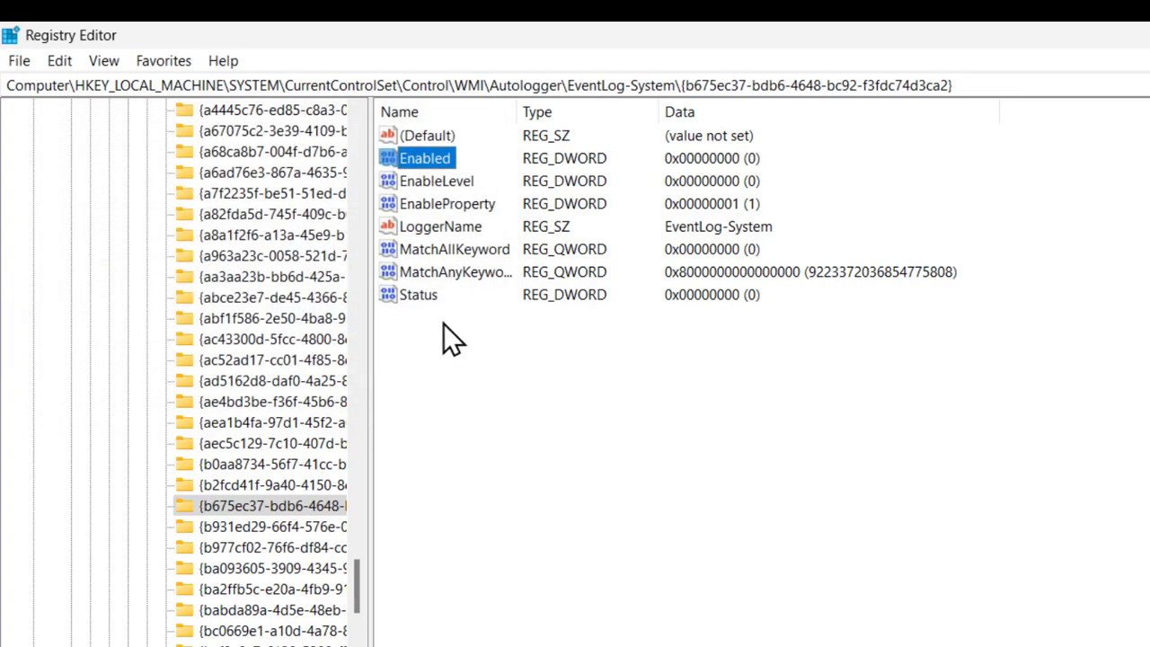
left_click(456, 204)
double_click(457, 205)
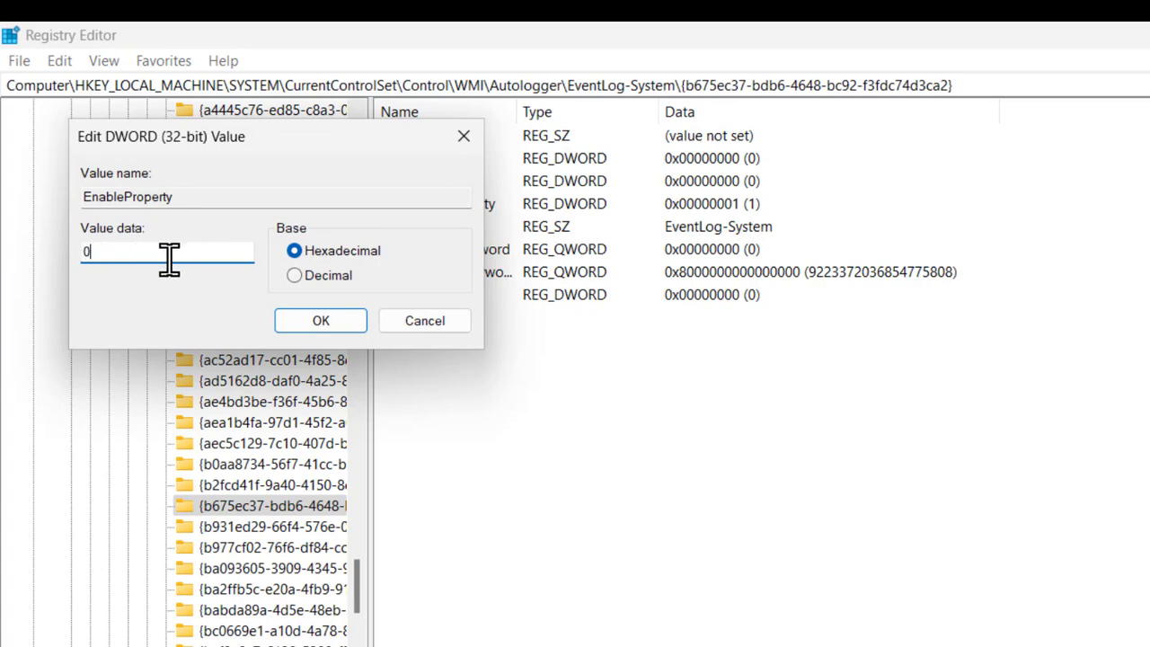
type("0")
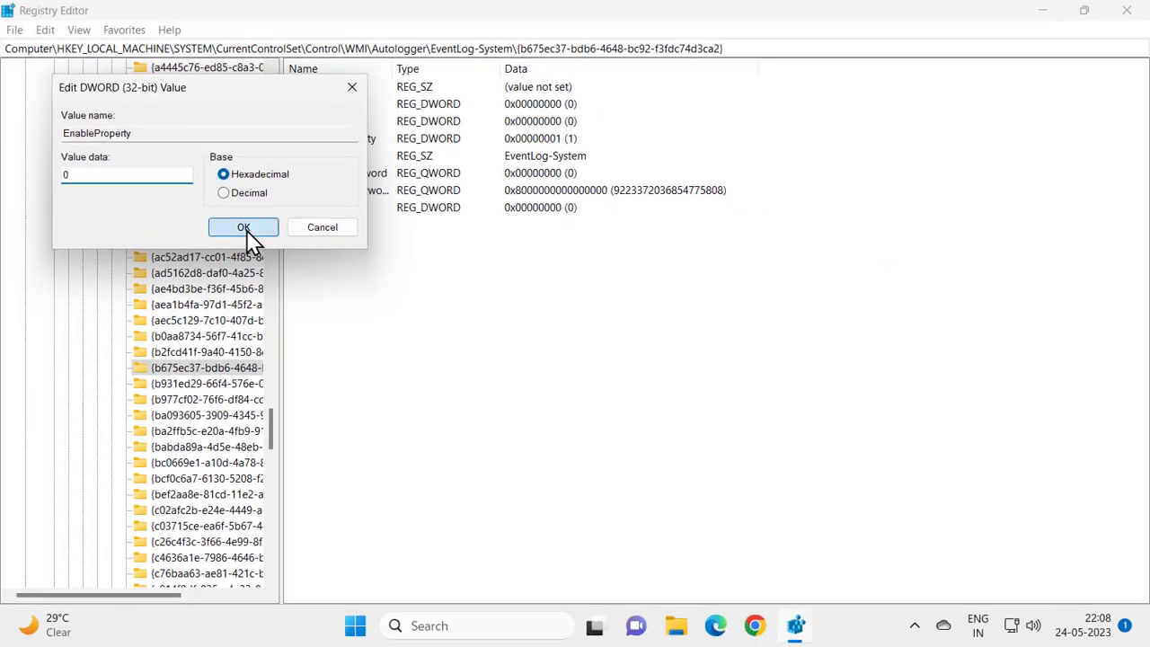
left_click(242, 228)
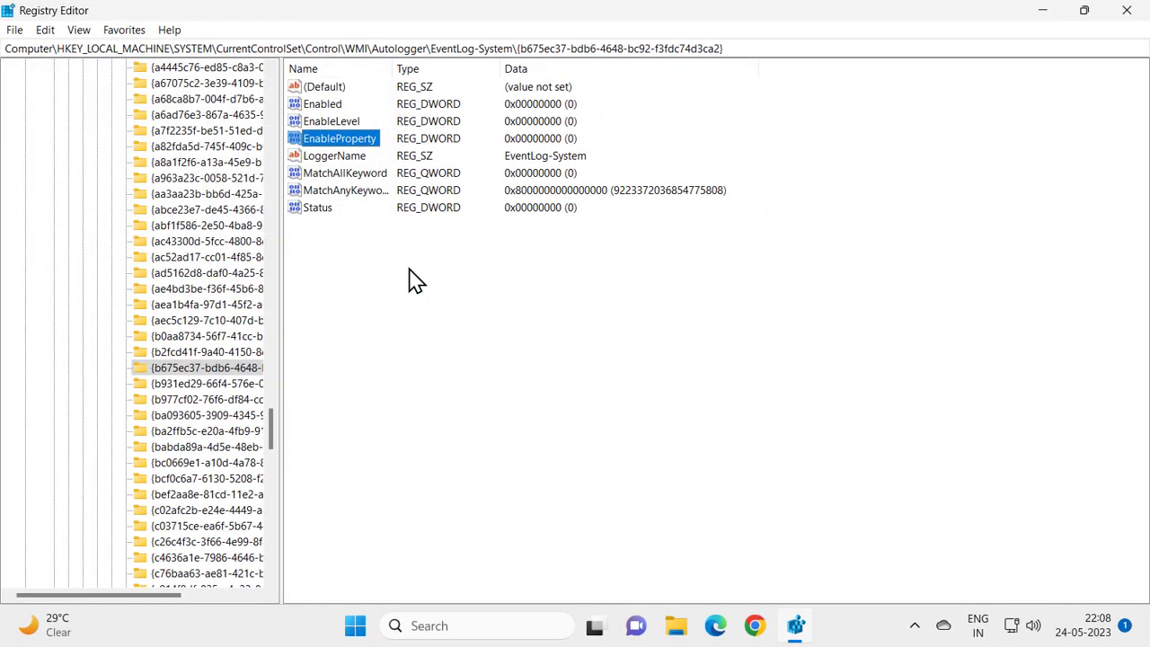
Collapse the EventLog-System key and its parent Autologger key in the registry tree.
scroll(167, 295, "up", 20)
left_click_drag(275, 315, 270, 282)
left_click(109, 242)
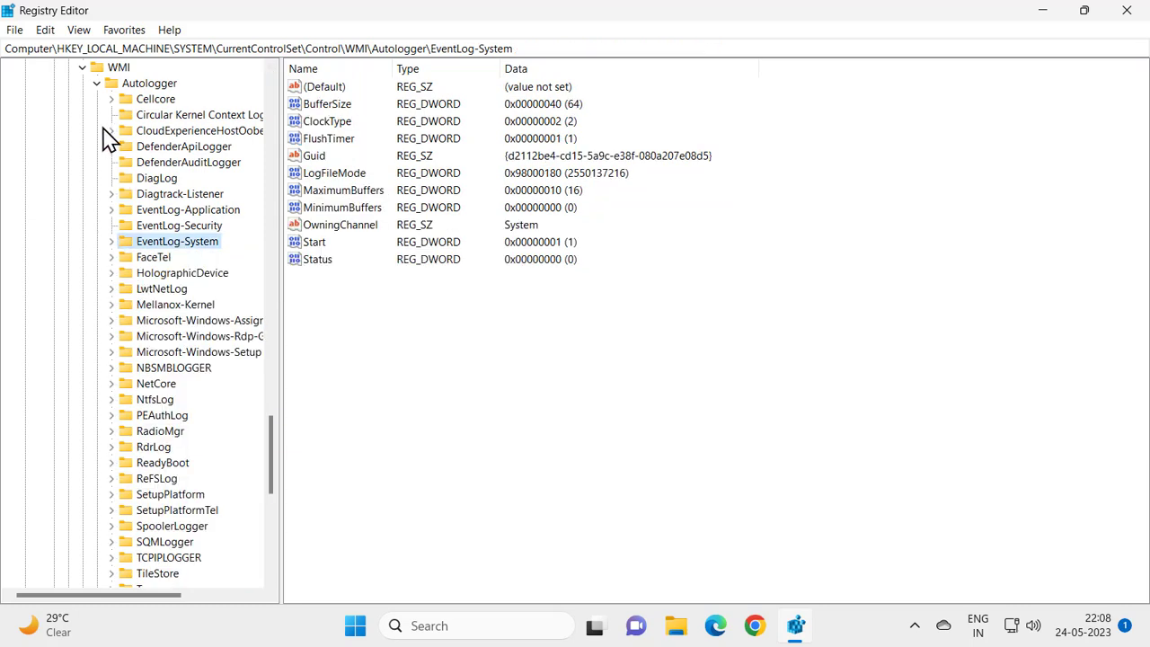
scroll(106, 135, "up", 9)
left_click(98, 494)
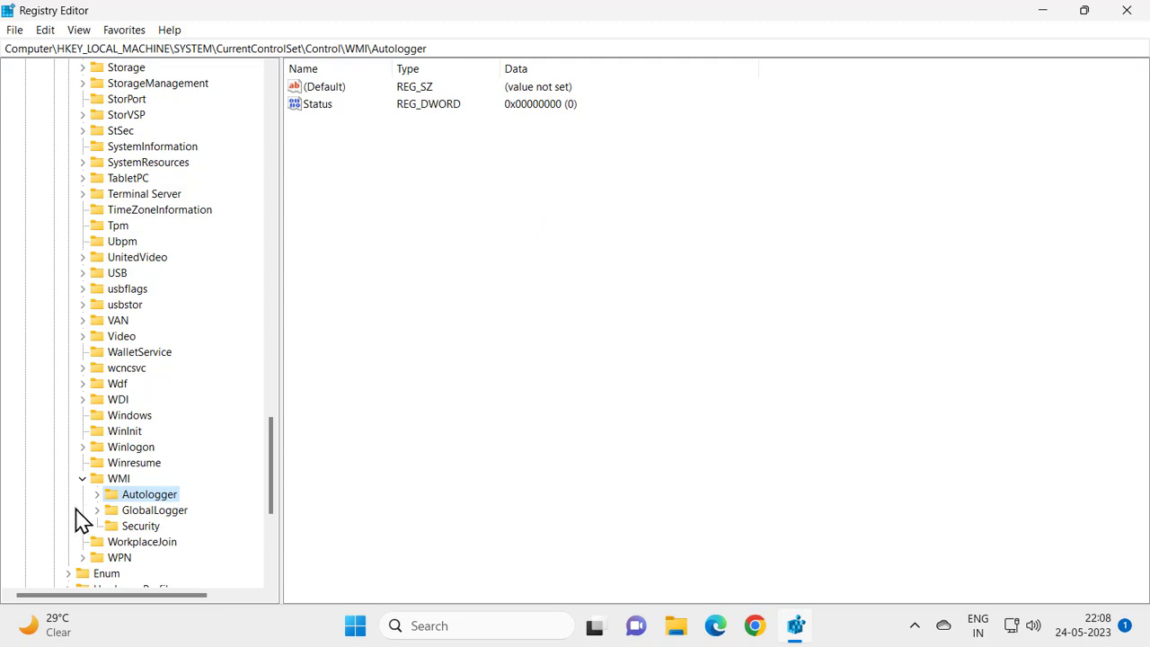
Collapse the WMI, Control, CurrentControlSet, SYSTEM and HKEY_LOCAL_MACHINE keys in the registry tree and close Registry Editor.
left_click(82, 478)
scroll(132, 427, "up", 15)
scroll(134, 420, "up", 20)
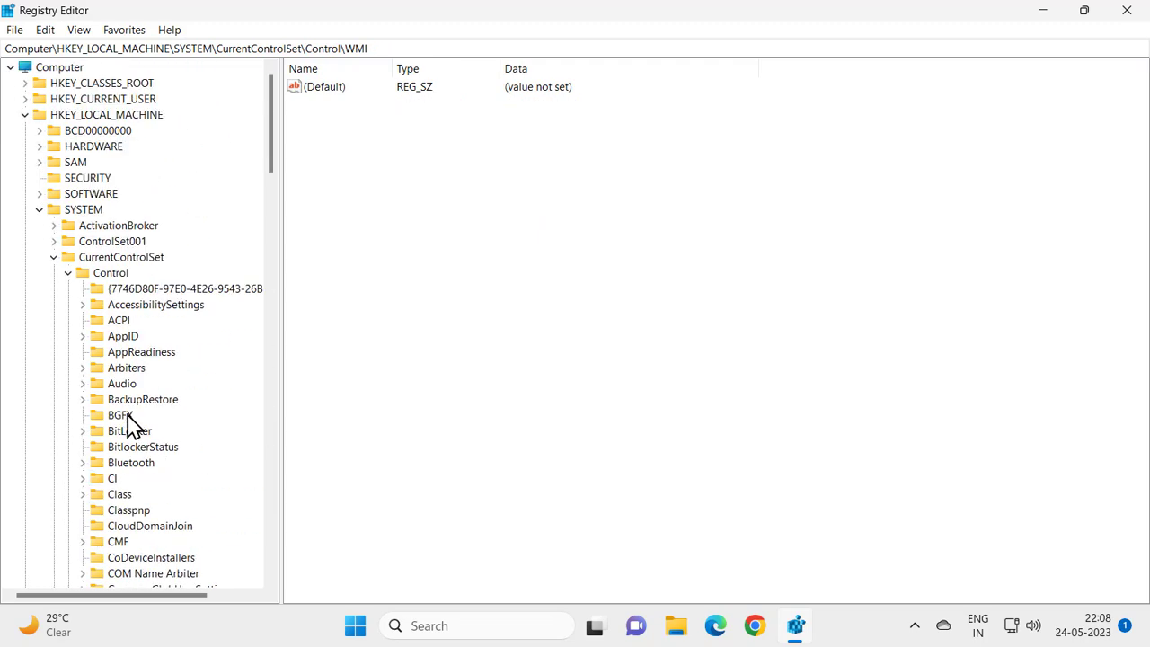
left_click(69, 273)
left_click(54, 258)
left_click(39, 210)
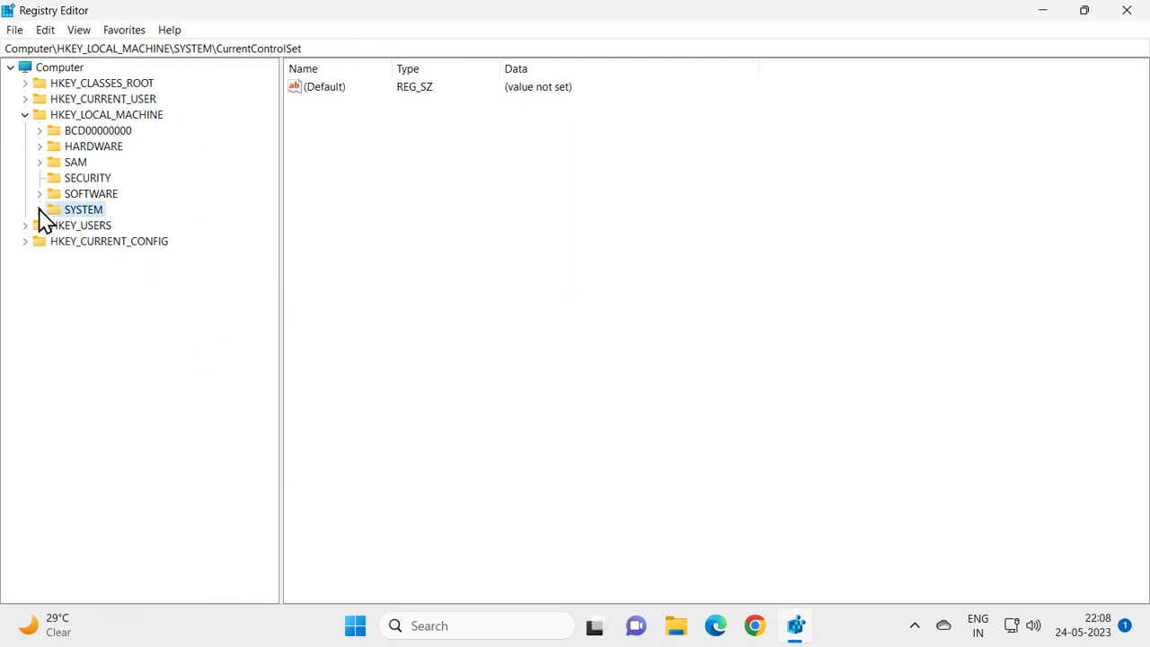
left_click(25, 115)
left_click(1125, 13)
Restart the computer.
left_click(379, 629)
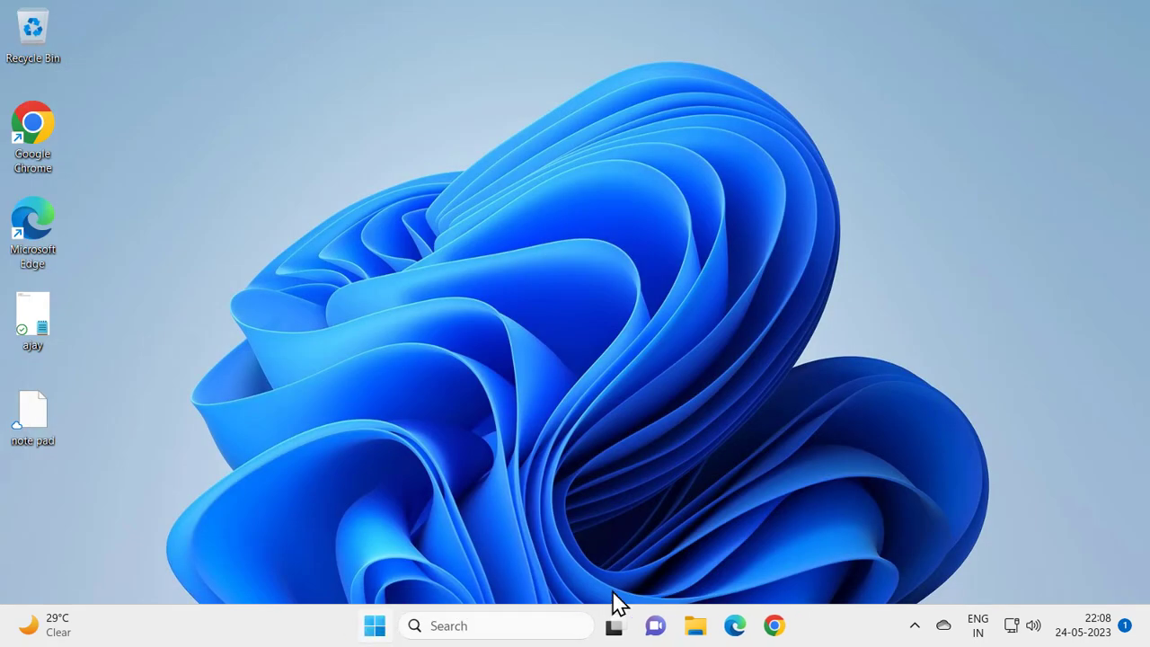
left_click(797, 566)
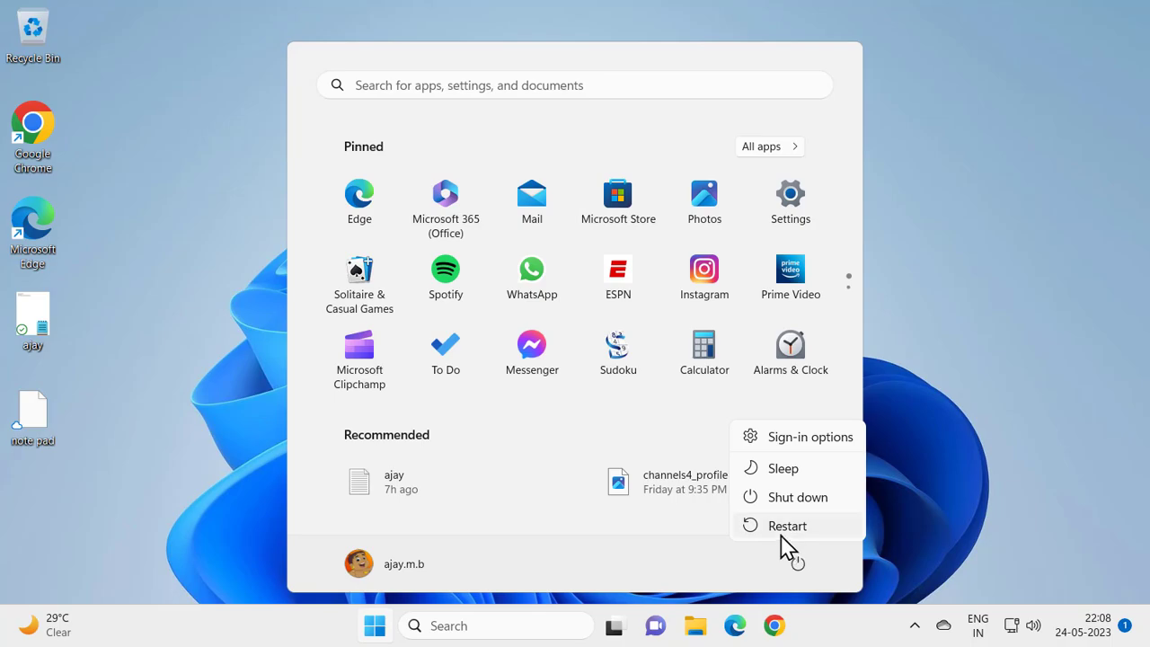
left_click(785, 538)
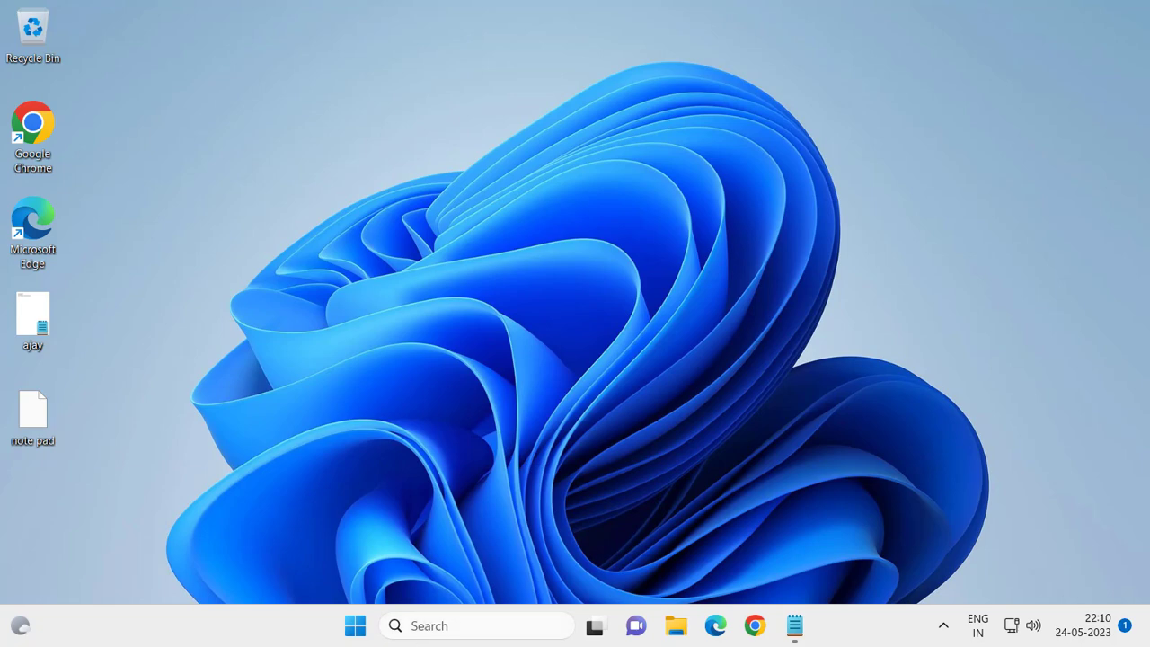
Search Windows for cmd and open Command Prompt as administrator, approving the elevation request.
left_click(447, 629)
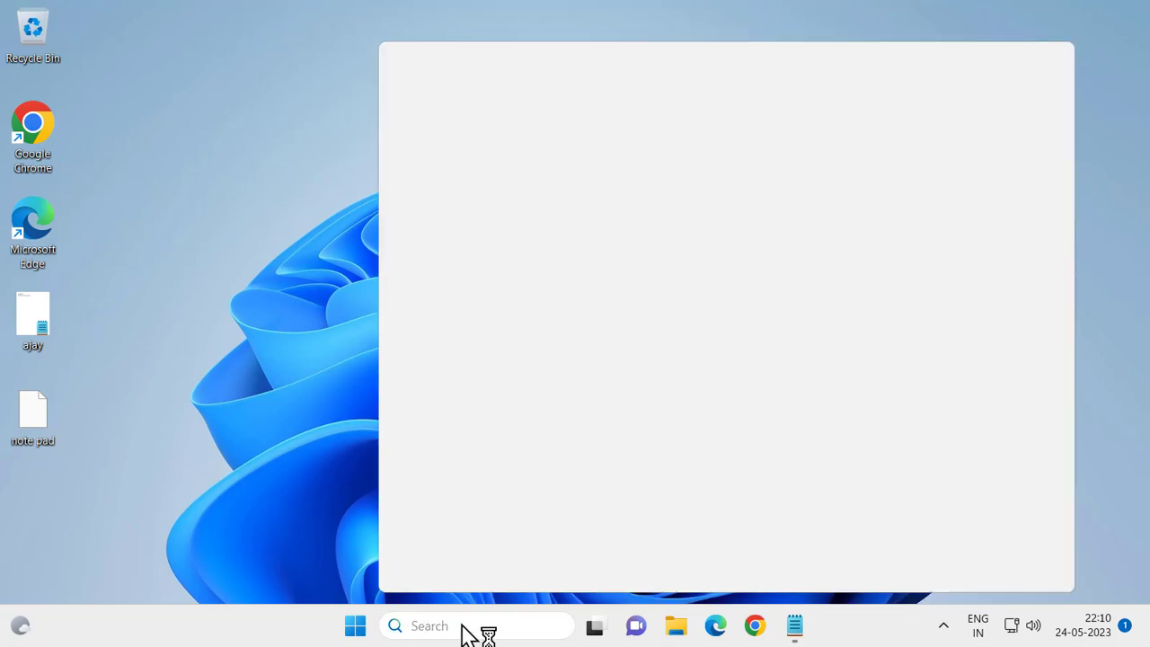
type("cmd")
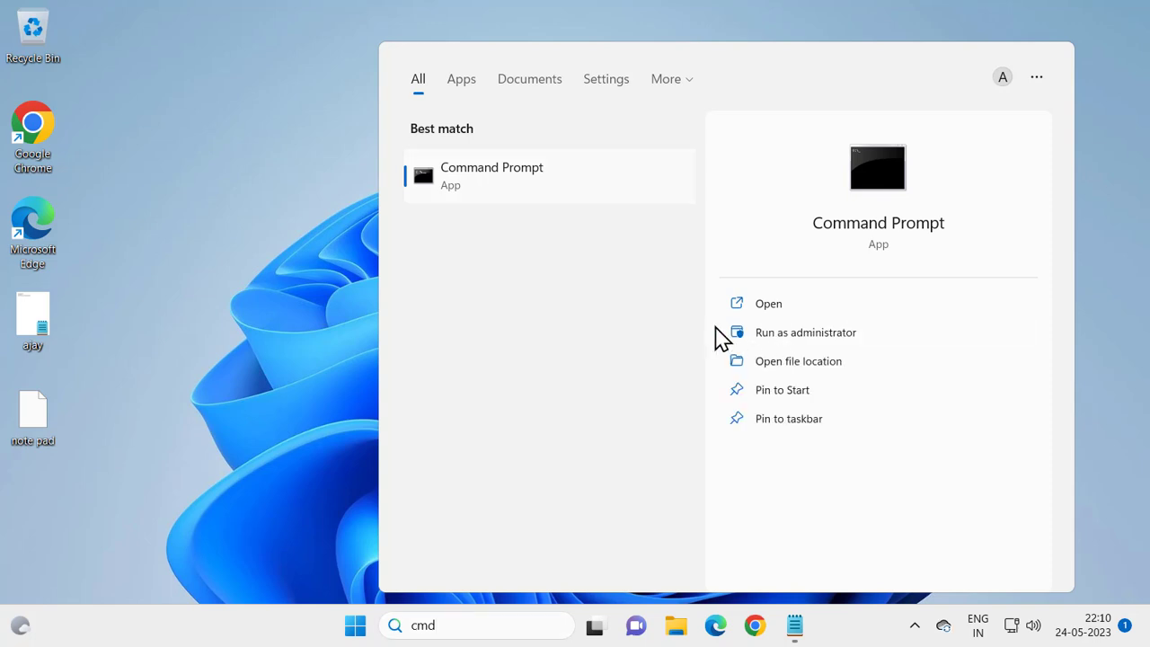
left_click(719, 333)
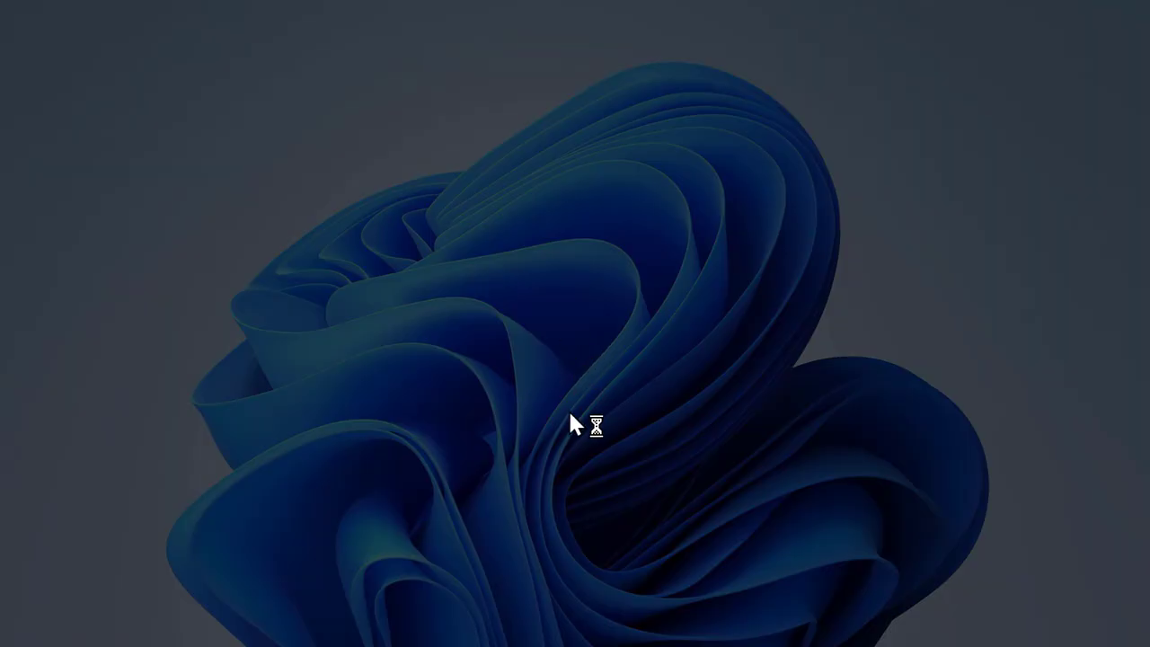
left_click(533, 460)
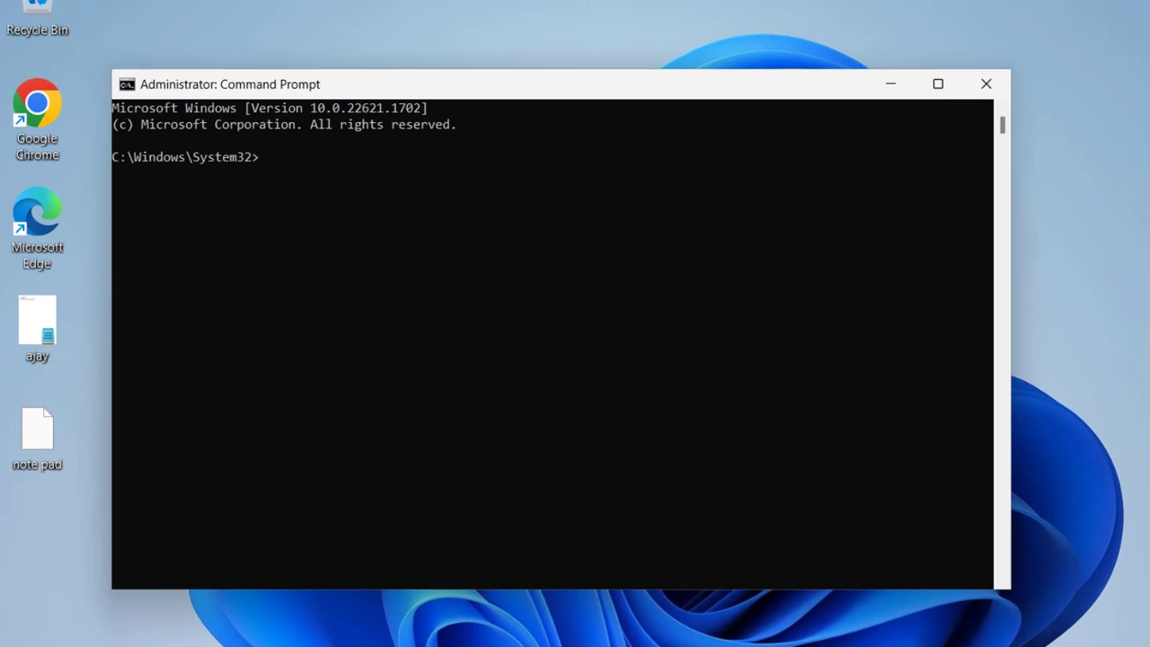
Switch to the open Notepad note, copy the command dism /online /cleanup-image /restorehealth and minimize the note.
left_click(796, 629)
left_click_drag(462, 144, 70, 142)
right_click(84, 147)
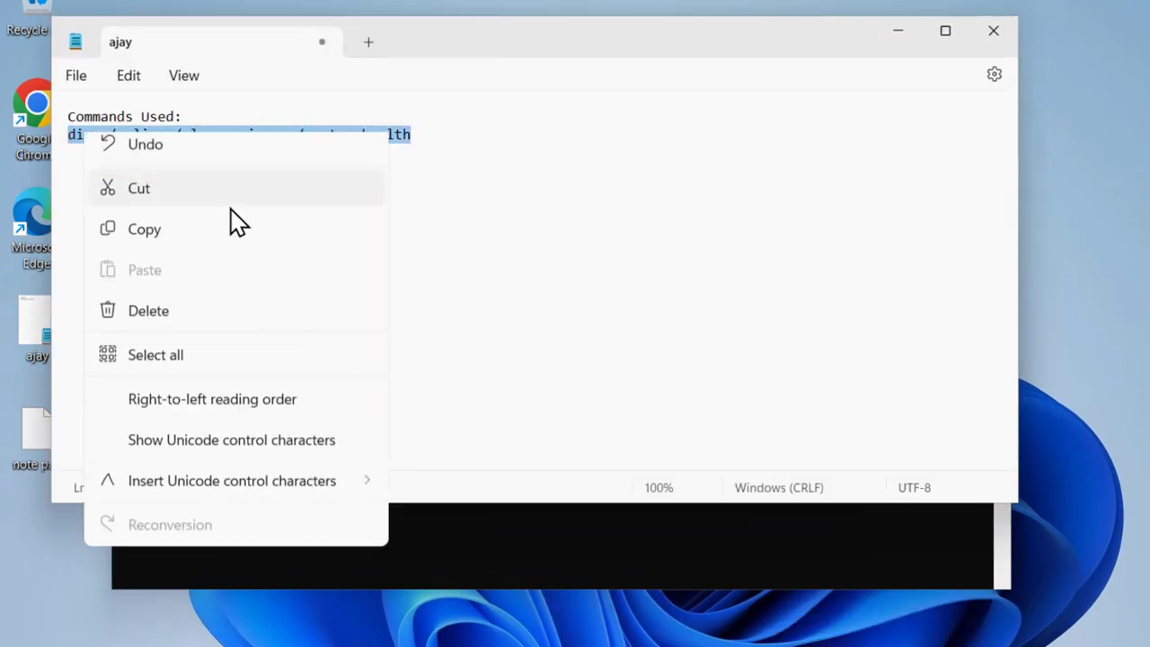
left_click(210, 241)
left_click(899, 33)
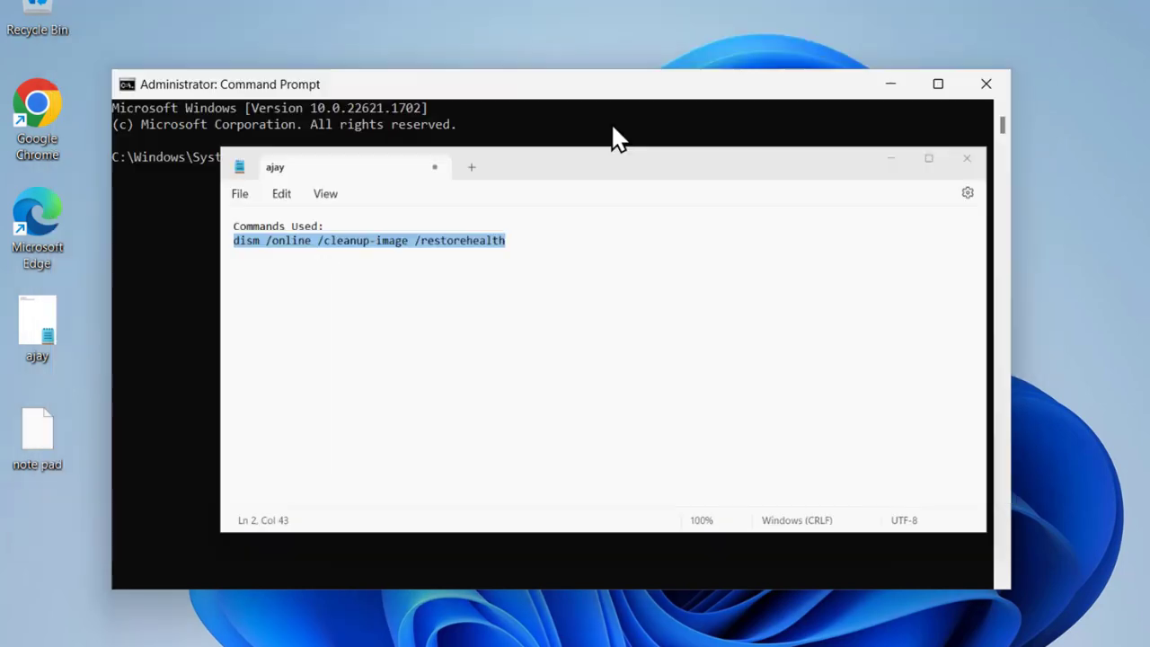
Paste the copied command dism /online /cleanup-image /restorehealth into the administrator Command Prompt and run it.
right_click(532, 93)
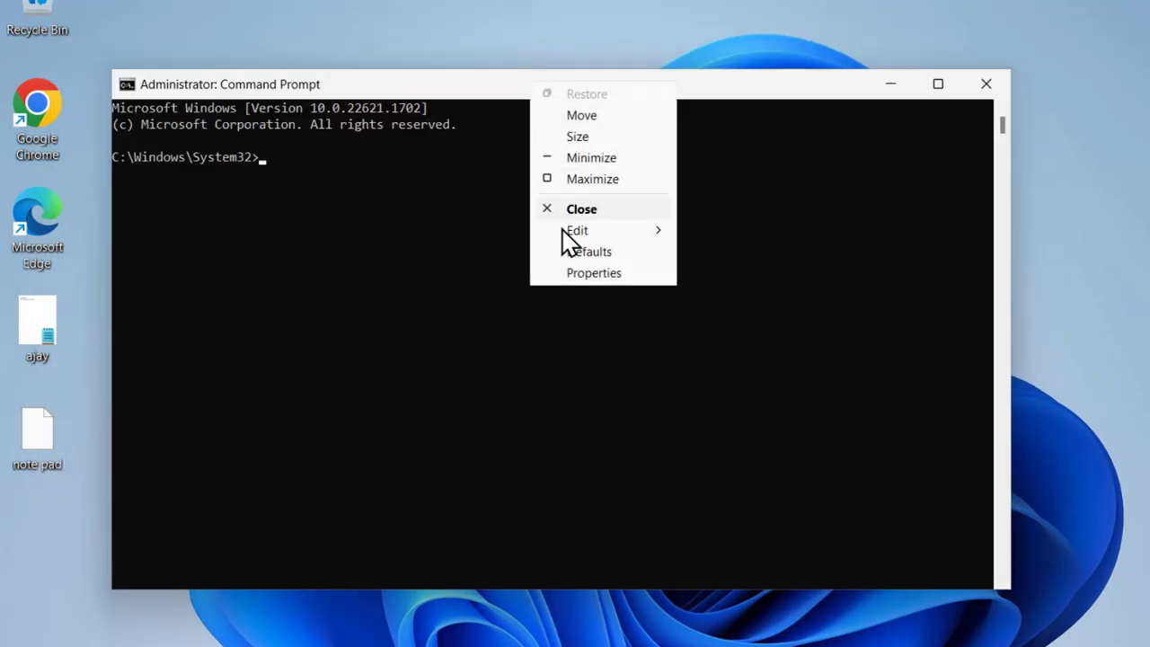
mouse_move(575, 230)
left_click(715, 272)
key("Return")
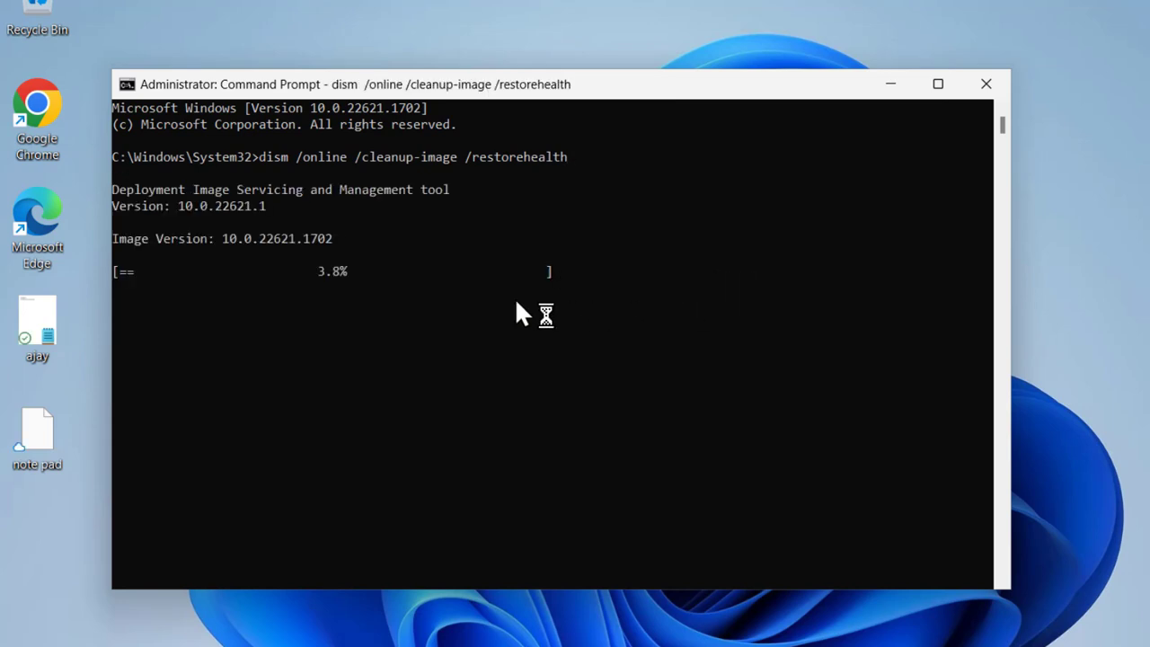